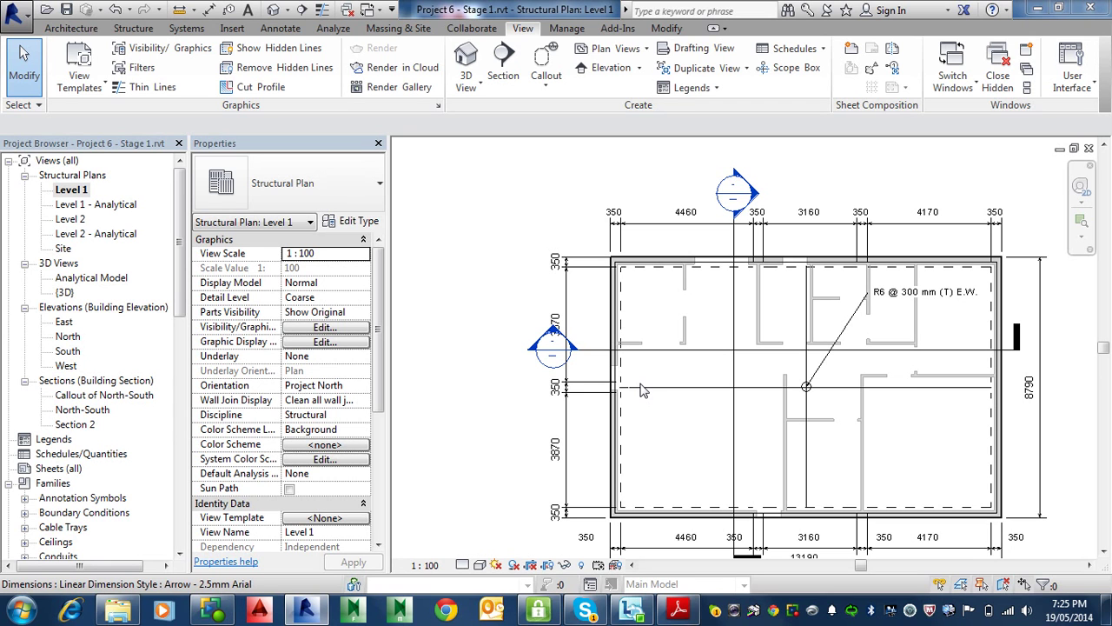
Bring up the structural notes PDF at page 14, step 12, on adding HT rebar to the footing
{"action": "left_click", "coordinate": [679, 610]}
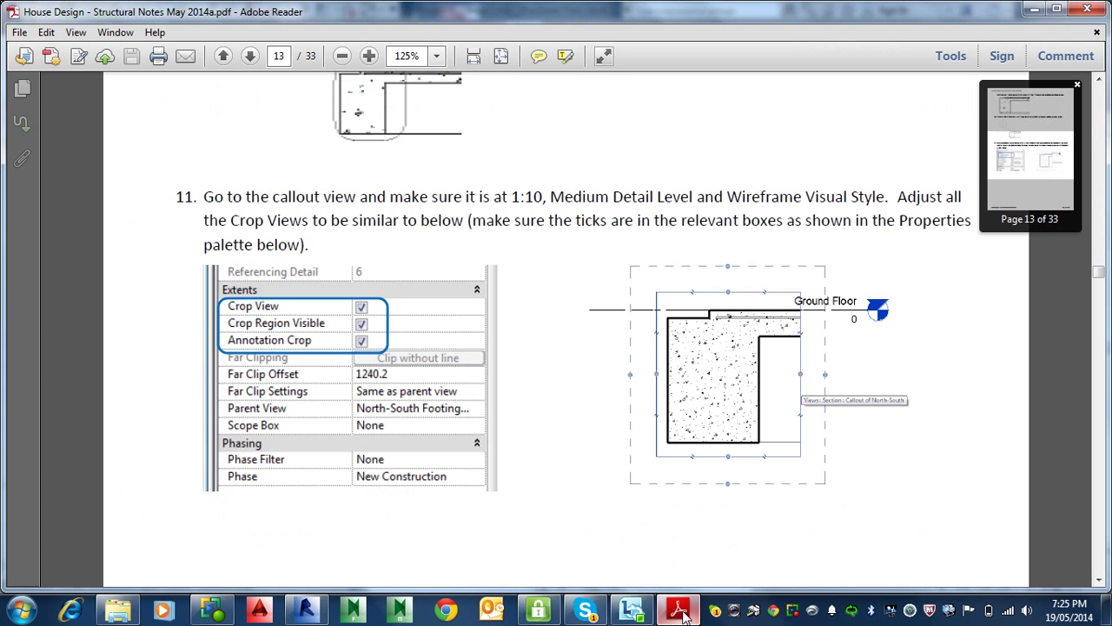
{"action": "scroll", "coordinate": [539, 275], "scroll_direction": "down", "scroll_amount": 15}
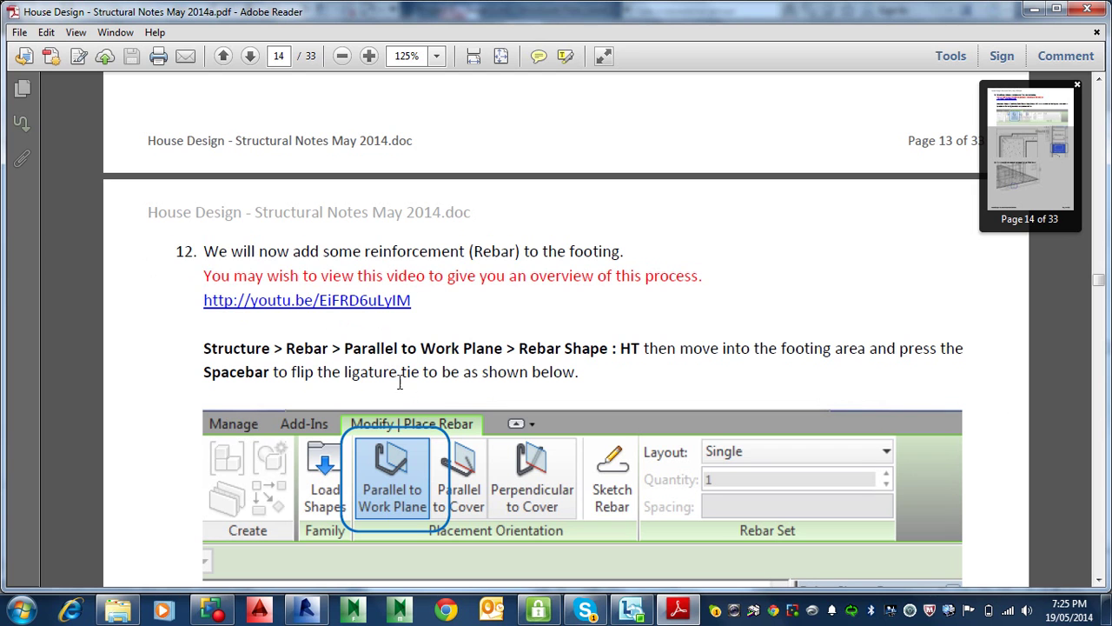
{"action": "scroll", "coordinate": [332, 352], "scroll_direction": "down", "scroll_amount": 2}
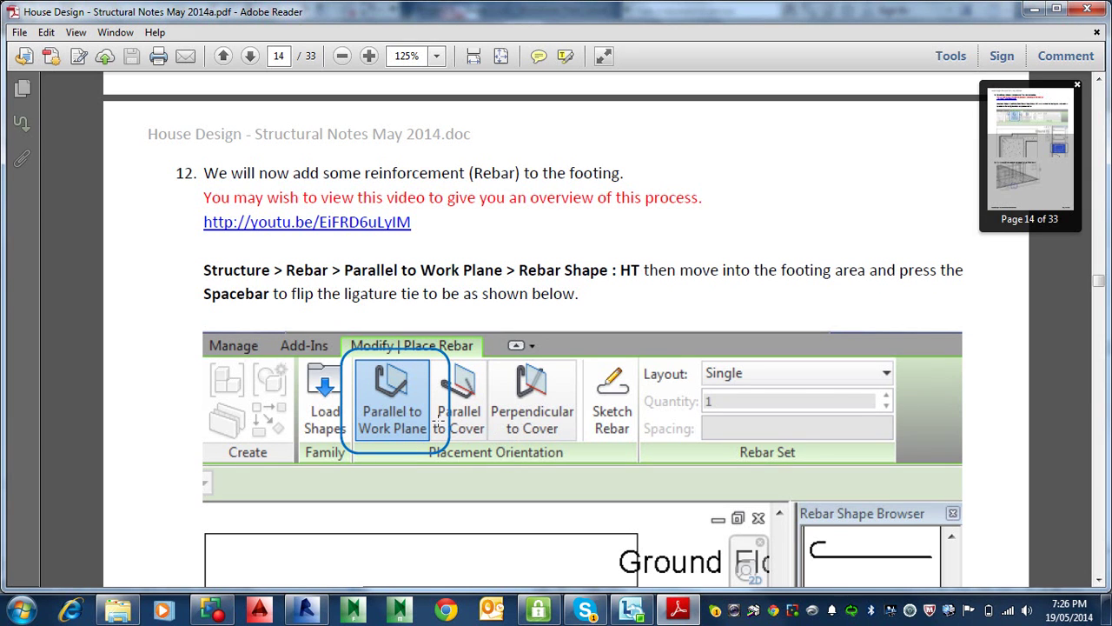
Read through steps 13–15 of the notes on 600 mm ligature spacing and top/bottom bars
{"action": "scroll", "coordinate": [191, 282], "scroll_direction": "down", "scroll_amount": 5}
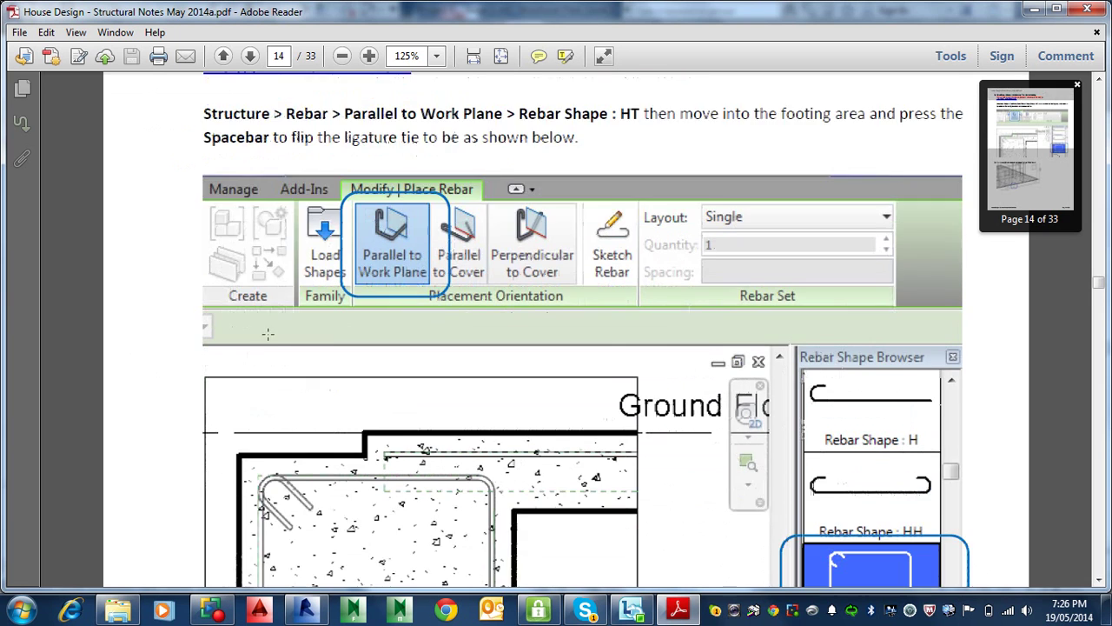
{"action": "scroll", "coordinate": [573, 347], "scroll_direction": "down", "scroll_amount": 4}
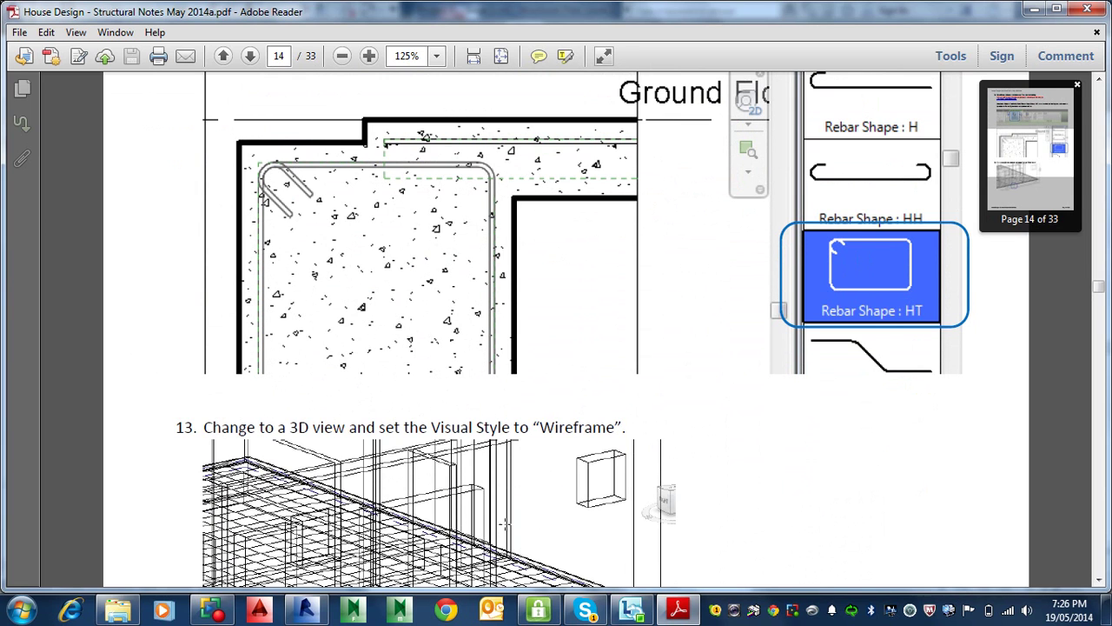
{"action": "scroll", "coordinate": [574, 348], "scroll_direction": "down", "scroll_amount": 5}
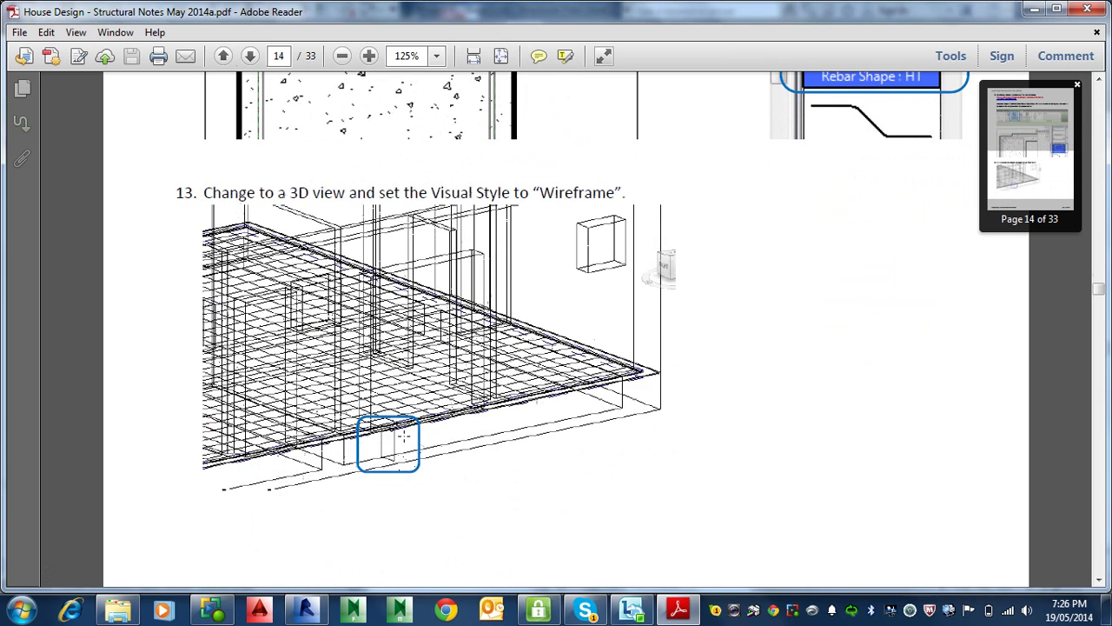
{"action": "scroll", "coordinate": [573, 348], "scroll_direction": "up", "scroll_amount": 10}
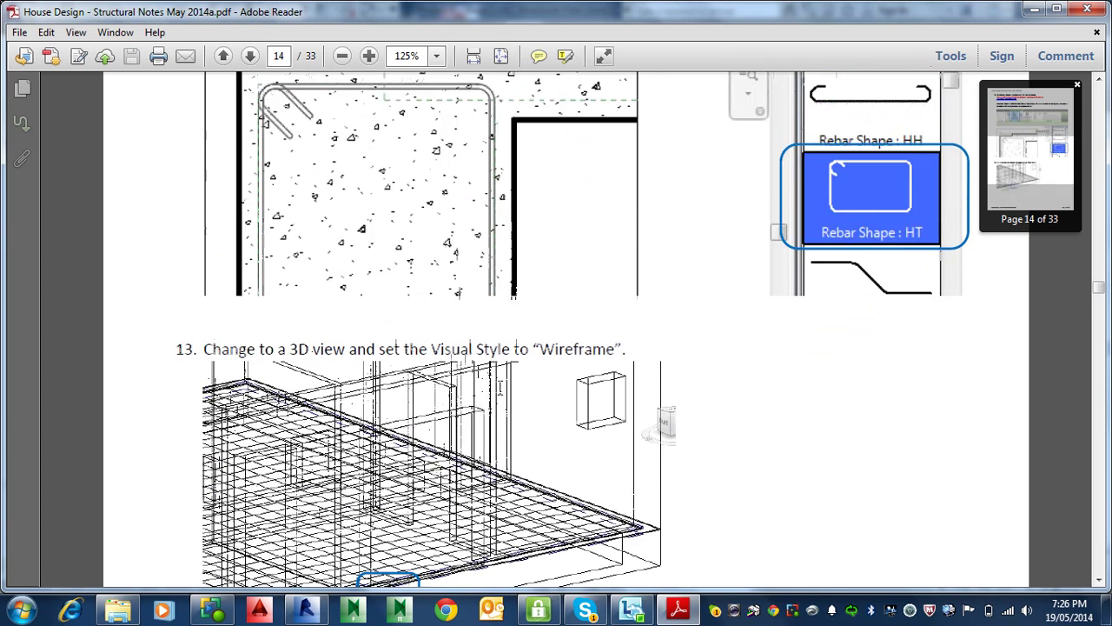
{"action": "scroll", "coordinate": [459, 383], "scroll_direction": "down", "scroll_amount": 10}
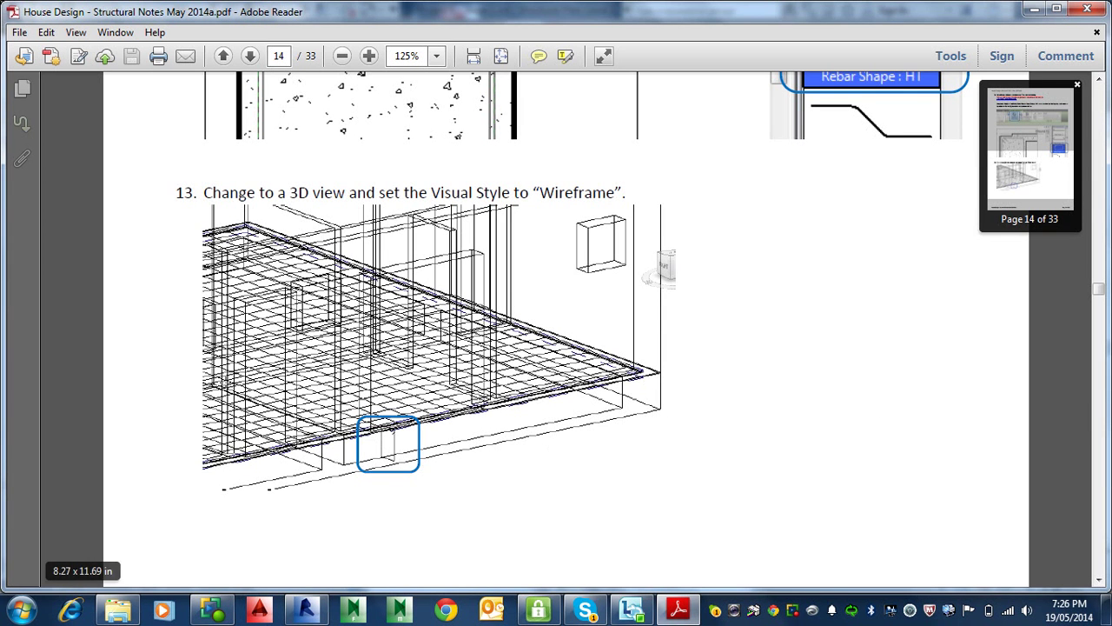
{"action": "scroll", "coordinate": [255, 378], "scroll_direction": "down", "scroll_amount": 12}
{"action": "scroll", "coordinate": [249, 391], "scroll_direction": "down", "scroll_amount": 3}
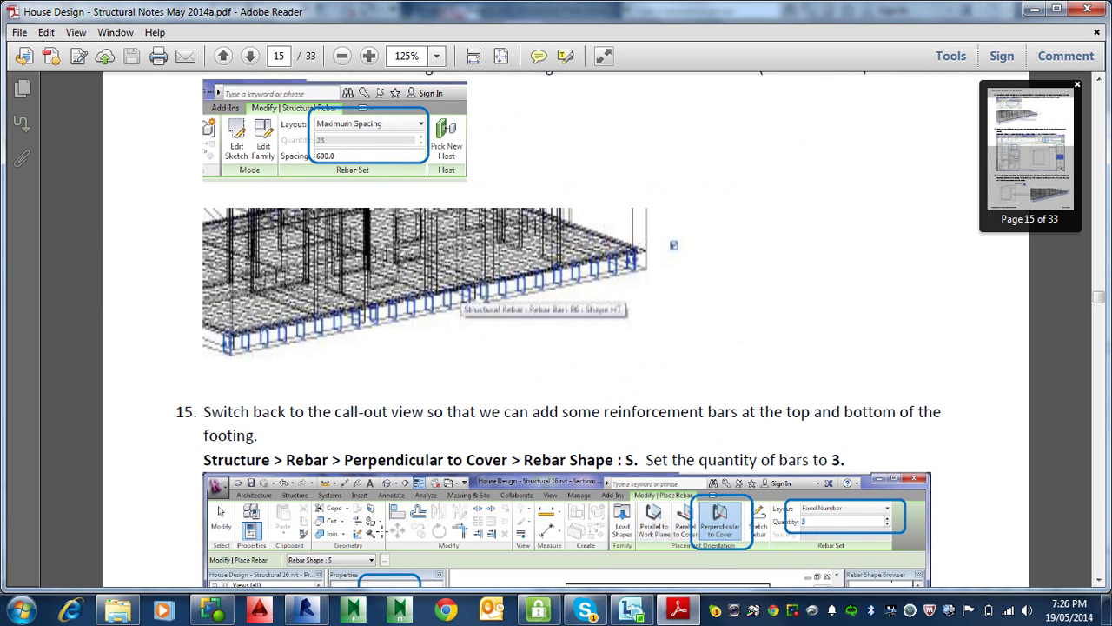
{"action": "scroll", "coordinate": [572, 348], "scroll_direction": "down", "scroll_amount": 2}
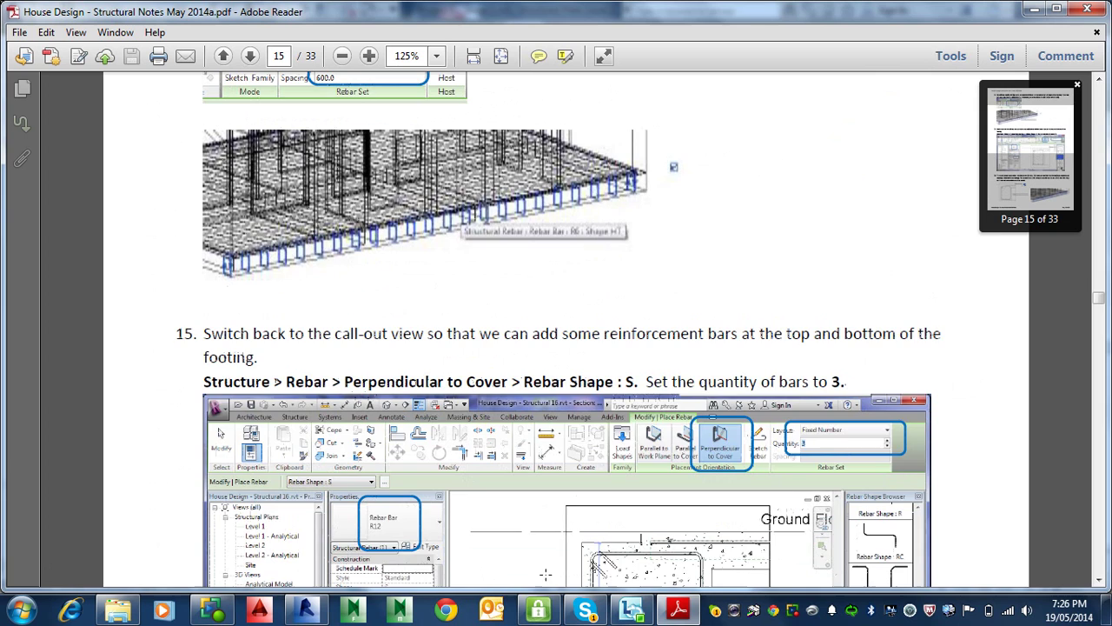
{"action": "scroll", "coordinate": [572, 347], "scroll_direction": "up", "scroll_amount": 3}
Back in Revit, open the Callout of North-South section view at 1:10
{"action": "left_click", "coordinate": [306, 610]}
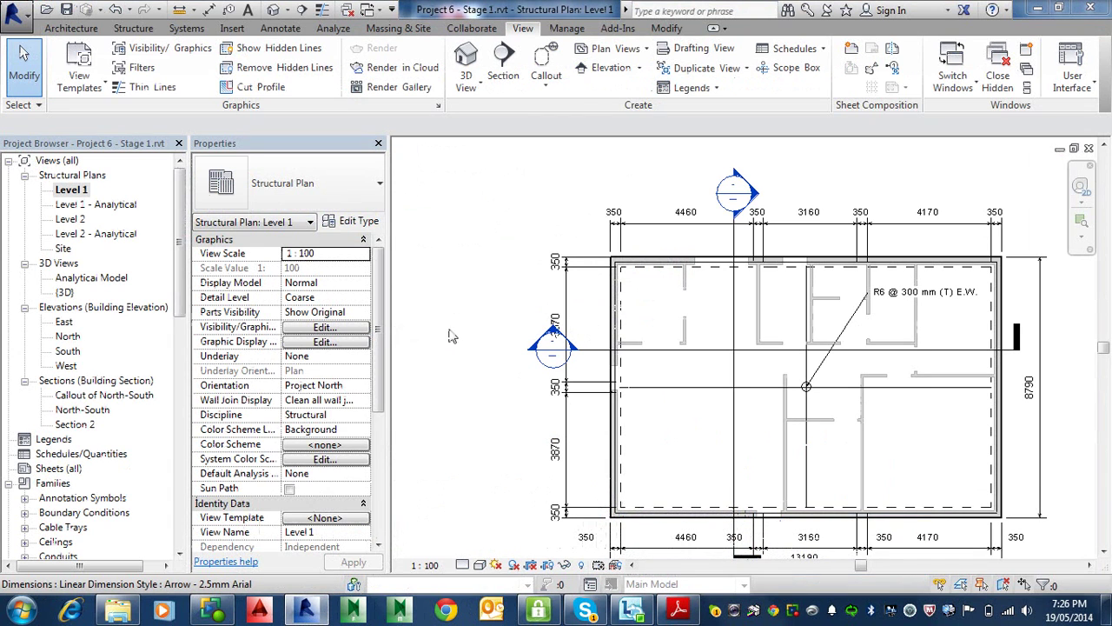
{"action": "double_click", "coordinate": [100, 395]}
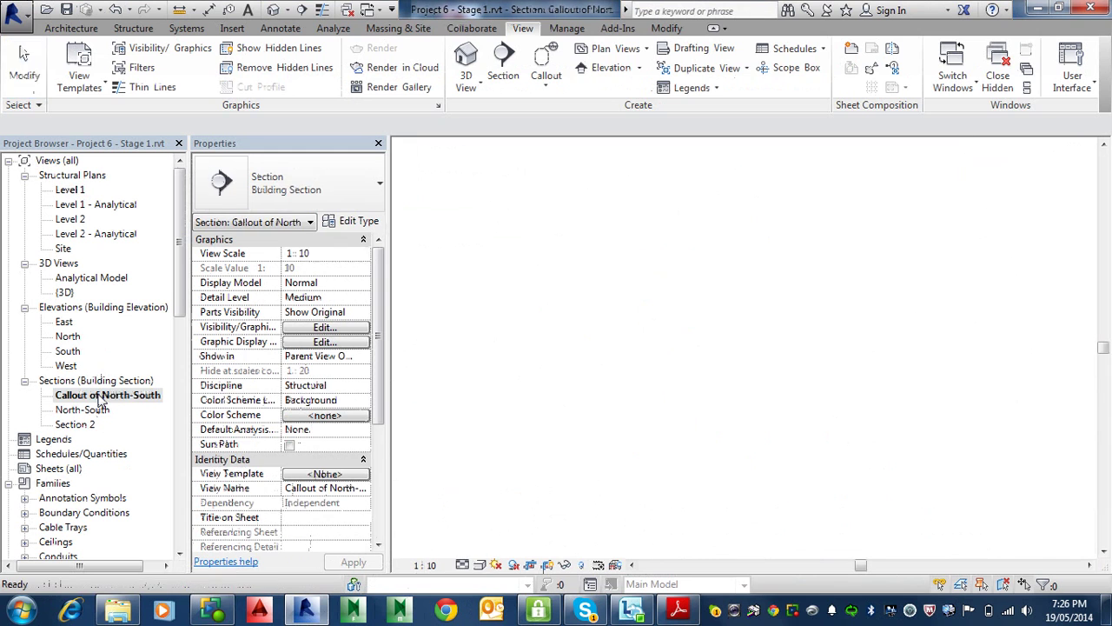
{"action": "scroll", "coordinate": [834, 247], "scroll_direction": "down", "scroll_amount": 3}
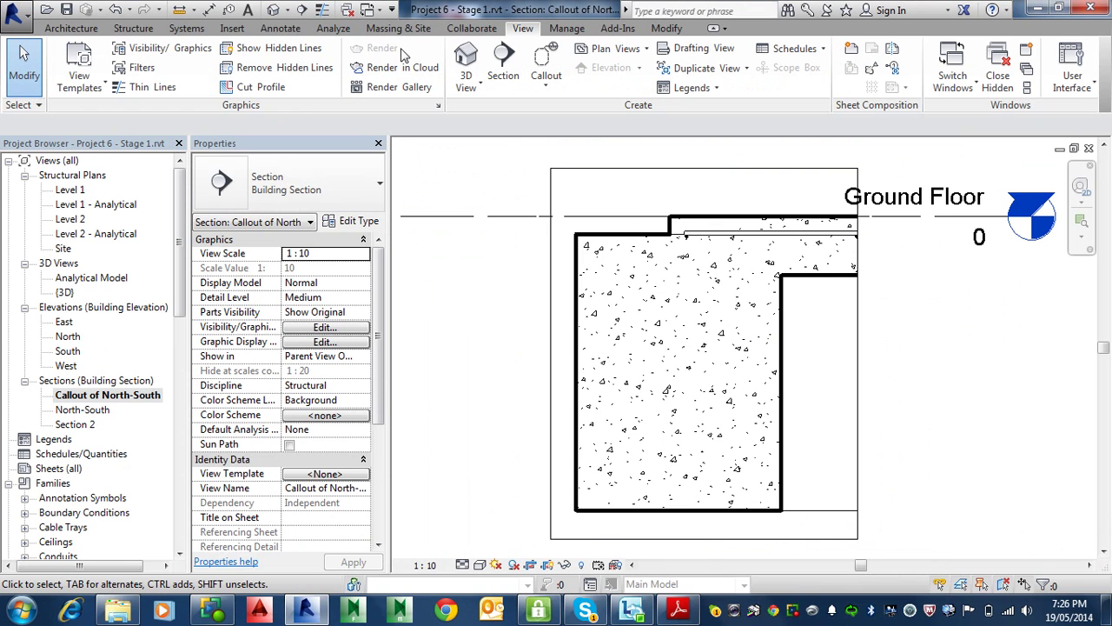
Start the Structure Rebar tool, declining to save and cancelling the Options dialog
{"action": "left_click", "coordinate": [133, 28]}
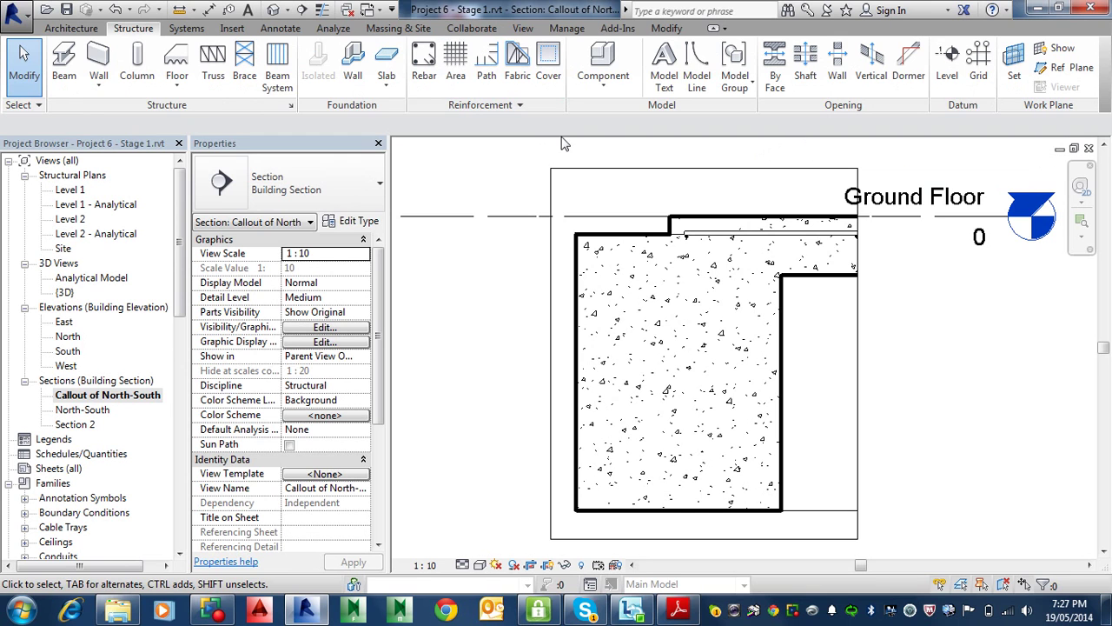
{"action": "left_click", "coordinate": [426, 61]}
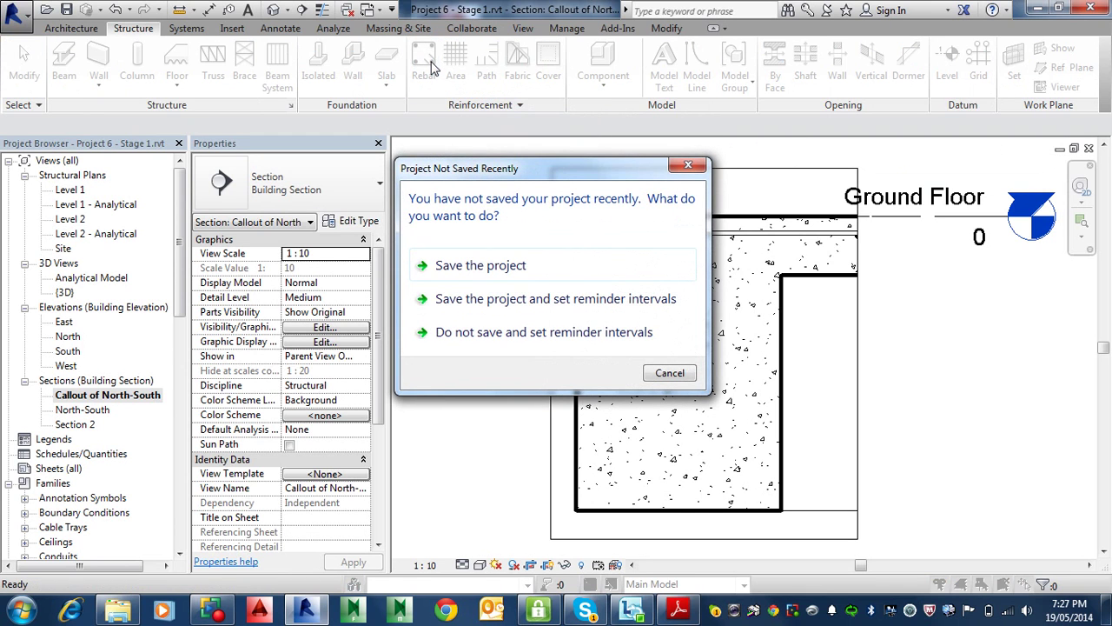
{"action": "left_click", "coordinate": [501, 340]}
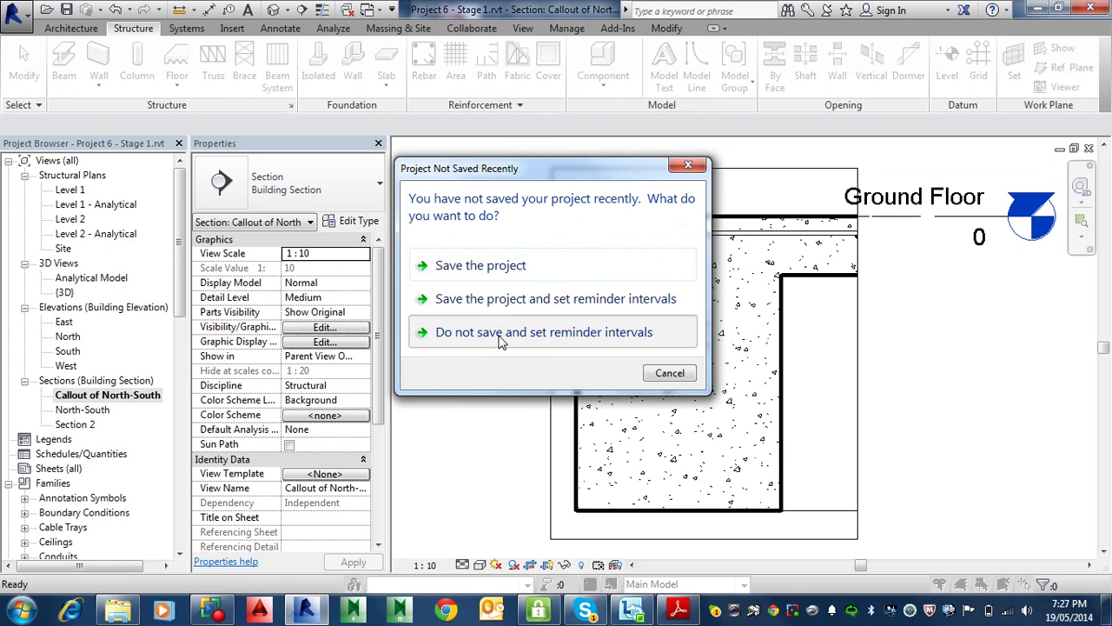
{"action": "left_click", "coordinate": [754, 505]}
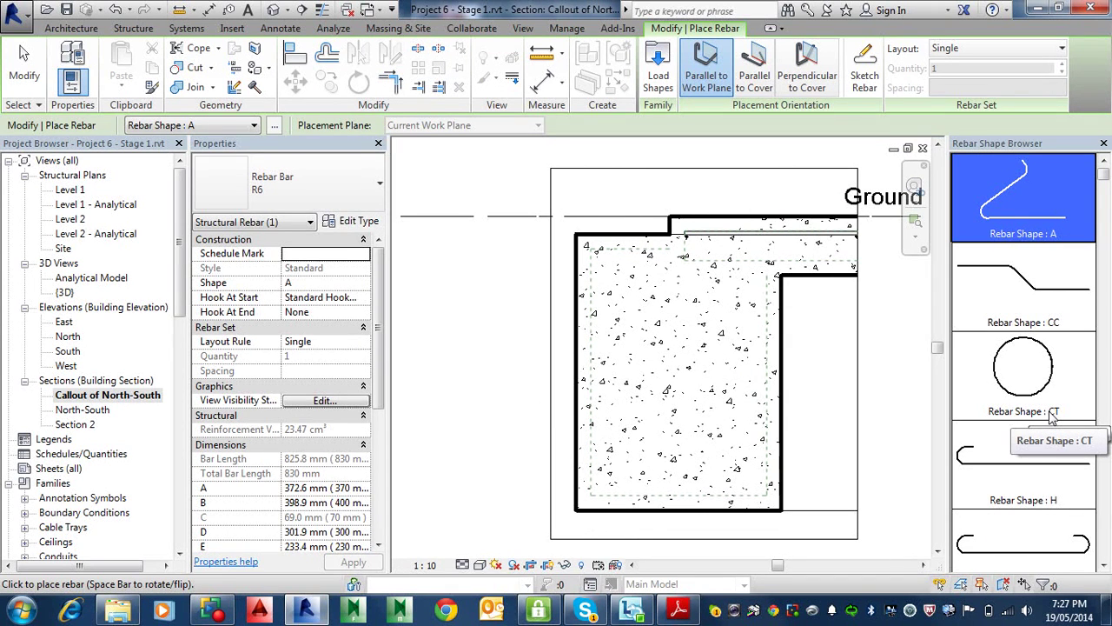
Pick Rebar Shape HT in the Rebar Shape Browser for the R6 bar
{"action": "scroll", "coordinate": [1043, 534], "scroll_direction": "down", "scroll_amount": 3}
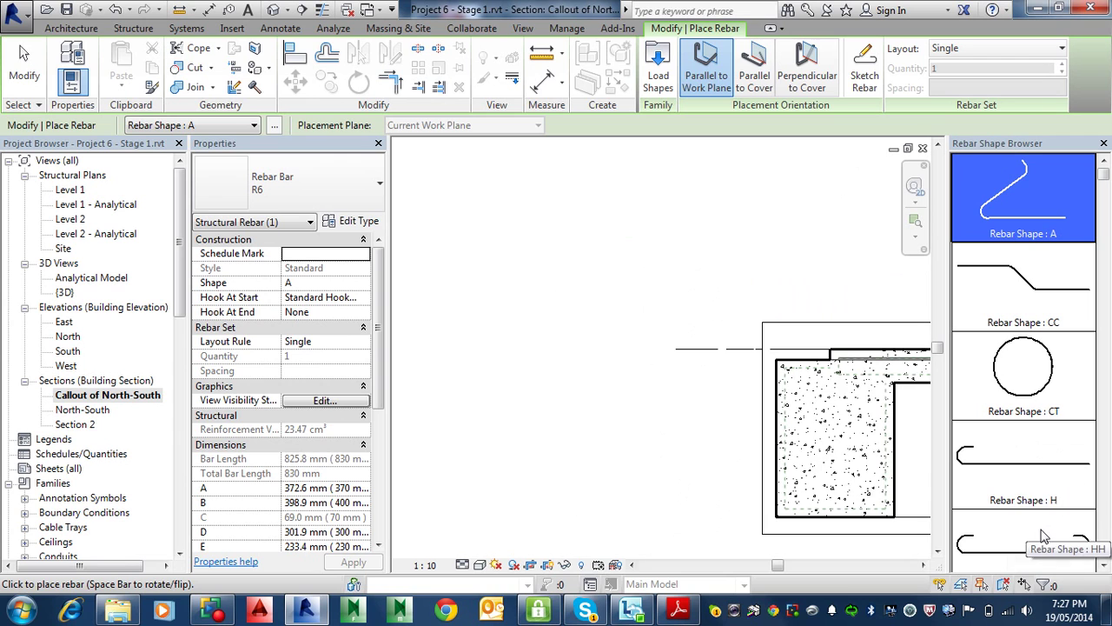
{"action": "scroll", "coordinate": [1015, 448], "scroll_direction": "up", "scroll_amount": 2}
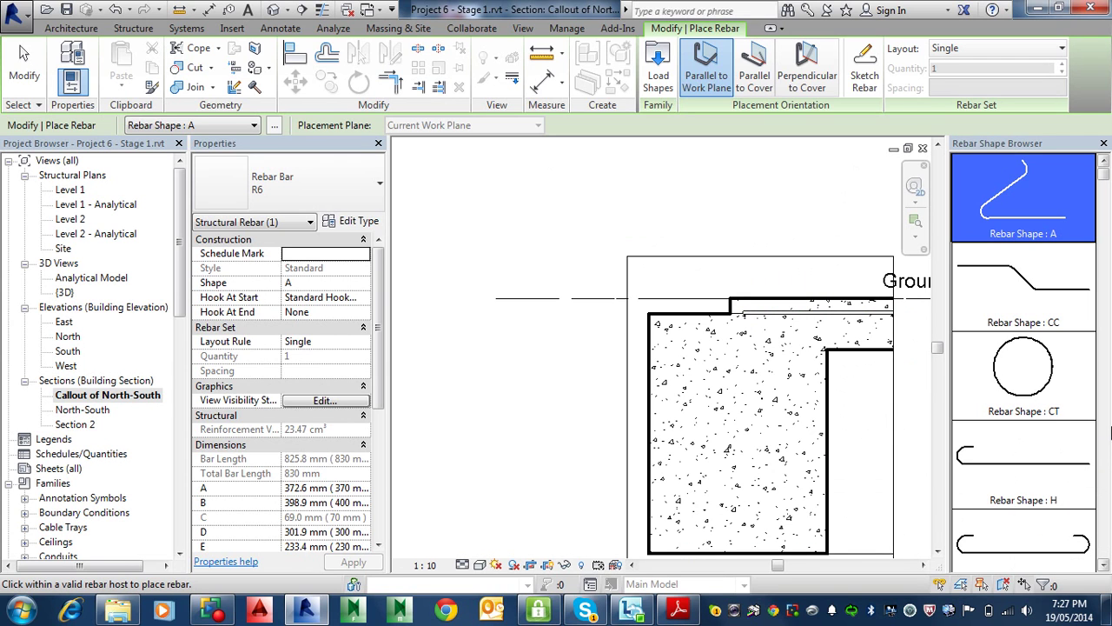
{"action": "left_click_drag", "start_coordinate": [1106, 170], "coordinate": [1106, 254]}
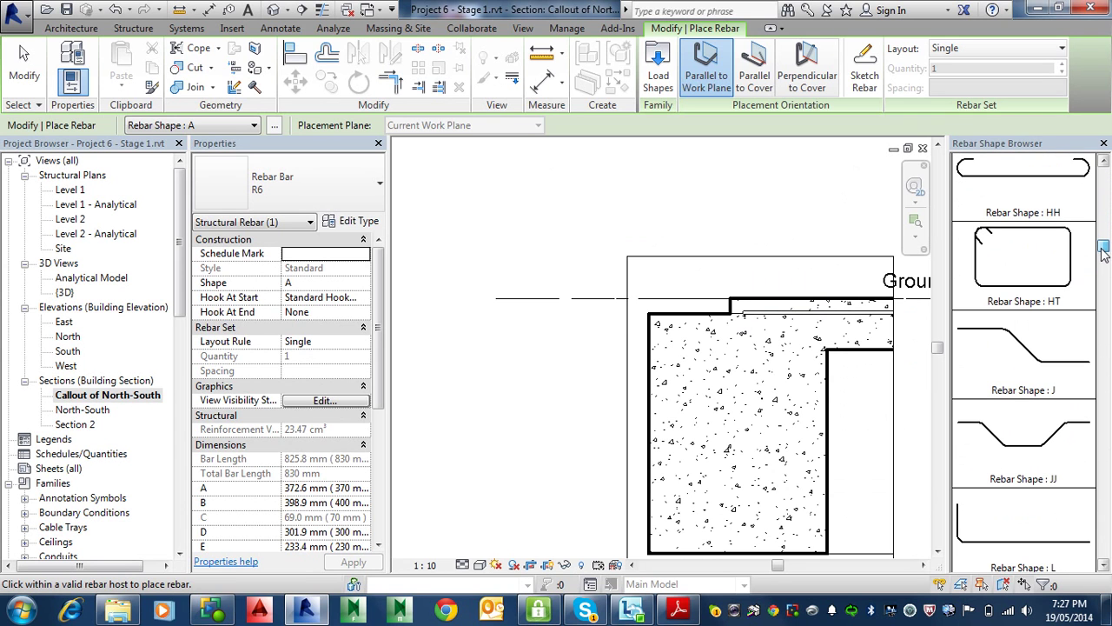
{"action": "left_click", "coordinate": [1058, 267]}
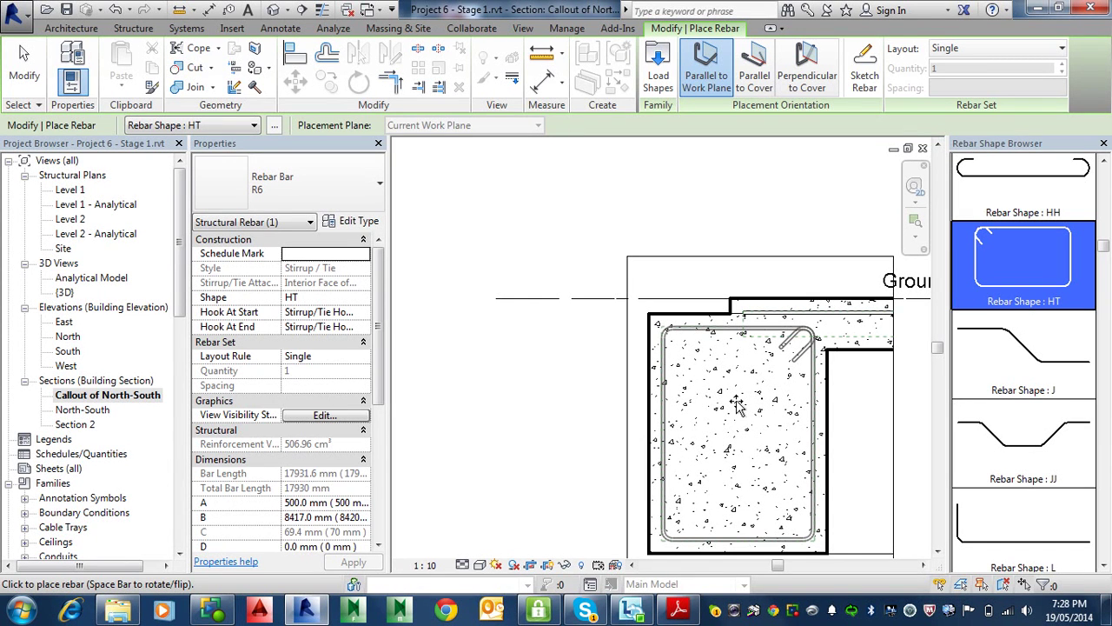
Place the R6 HT ligature in the footing section with its hooks at the top-left corner
{"action": "key", "text": "space"}
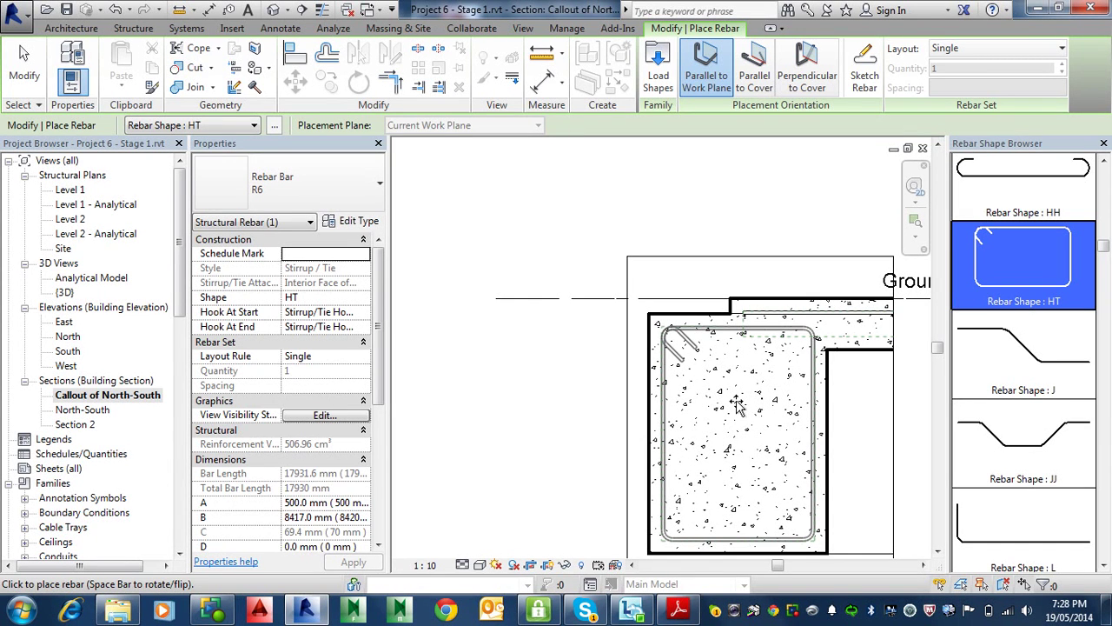
{"action": "key", "text": "space"}
{"action": "key", "text": "space"}
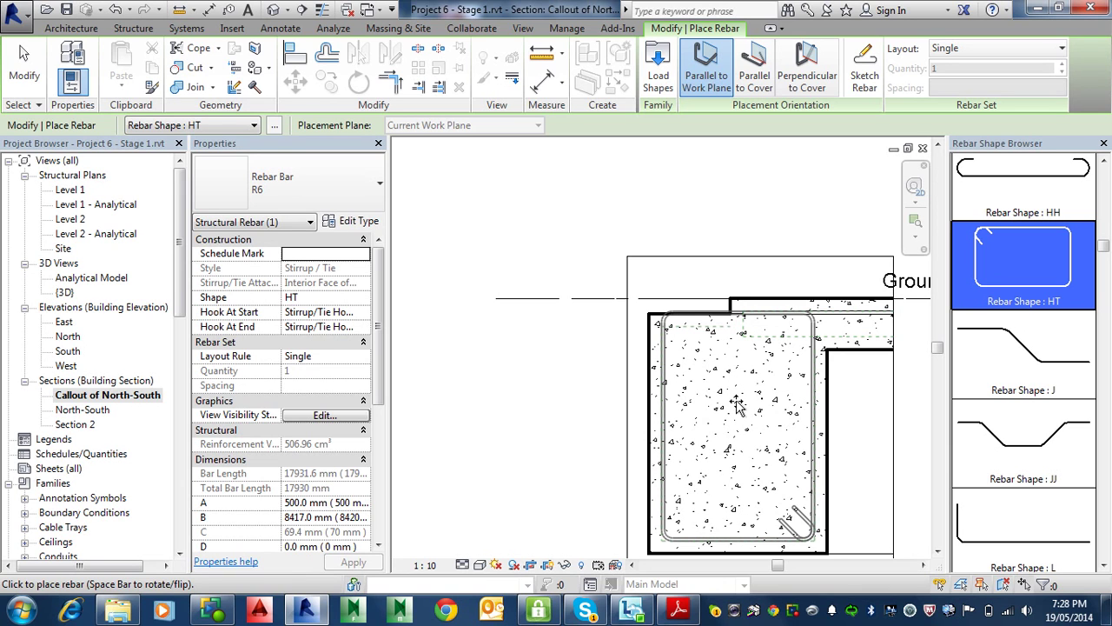
{"action": "key", "text": "space"}
{"action": "key", "text": "space"}
{"action": "key", "text": "space"}
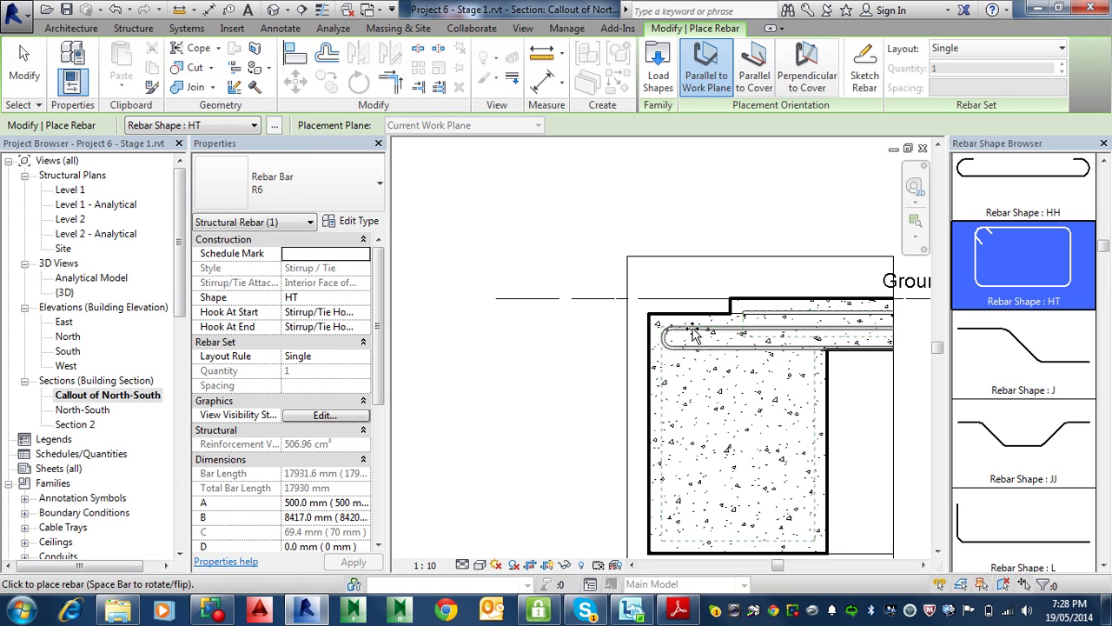
{"action": "key", "text": "space"}
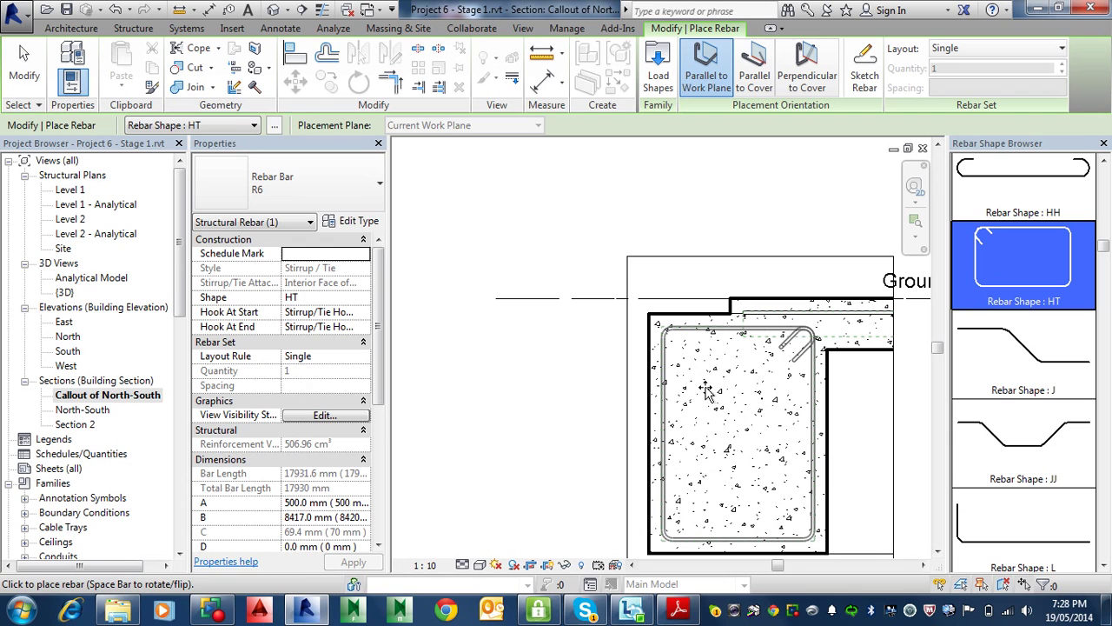
{"action": "key", "text": "space"}
{"action": "left_click", "coordinate": [700, 409]}
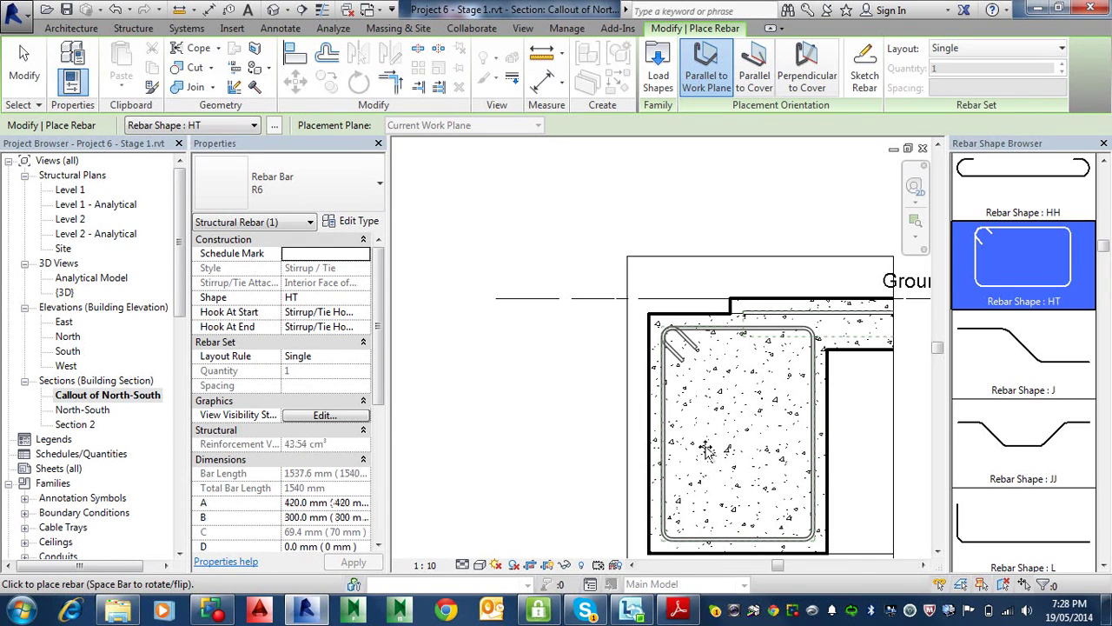
{"action": "key", "text": "space"}
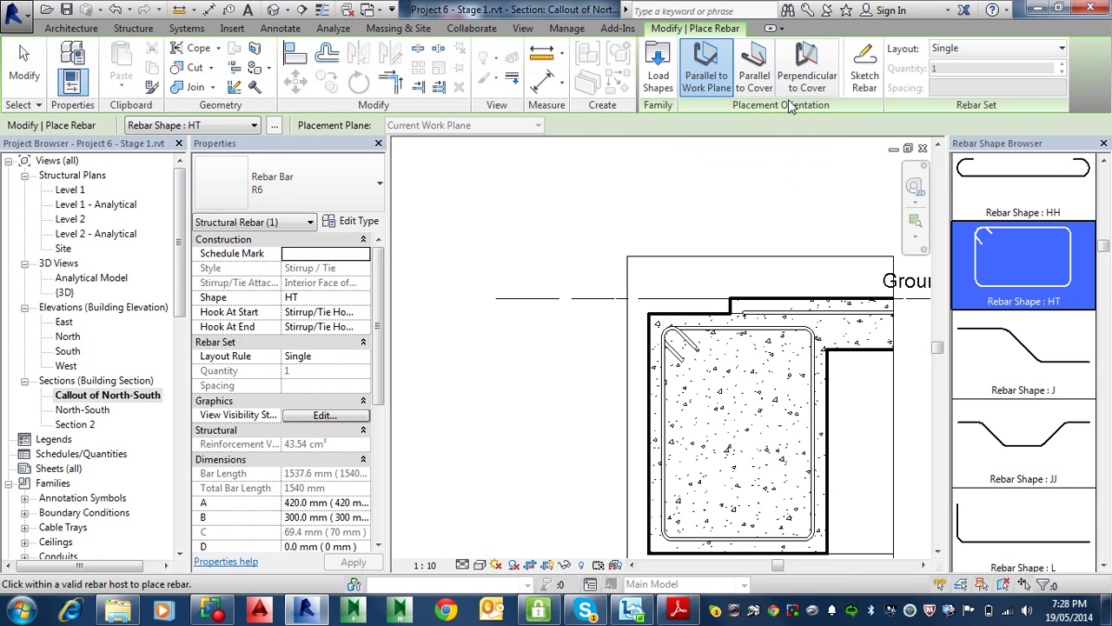
{"action": "left_click", "coordinate": [23, 61]}
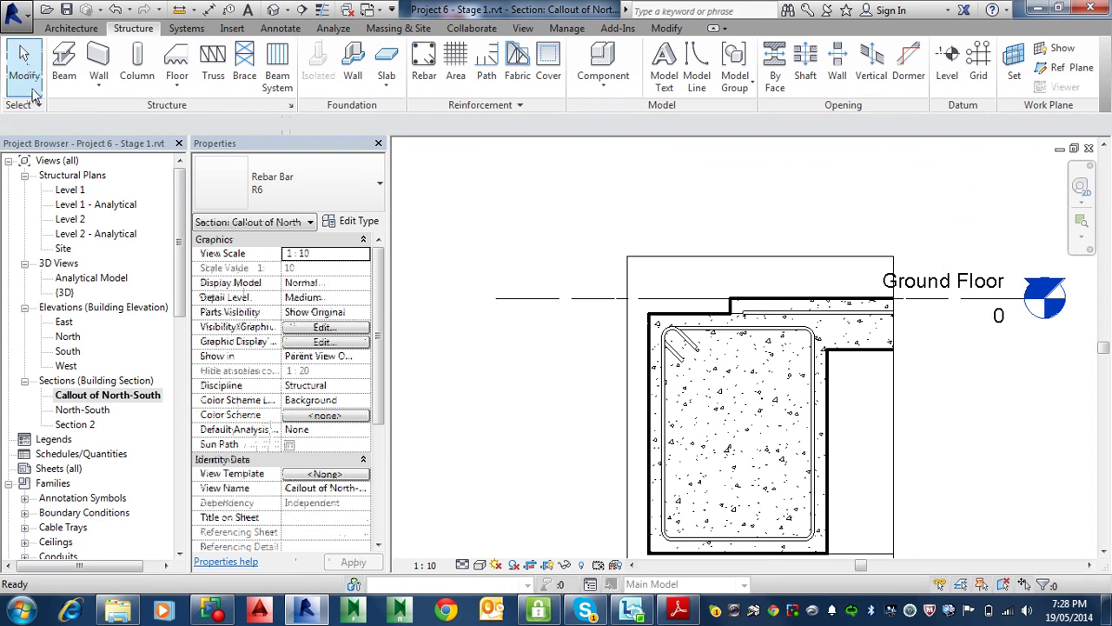
View the {3D} model in Wireframe, orbiting in on the front footing's ligature
{"action": "double_click", "coordinate": [65, 292]}
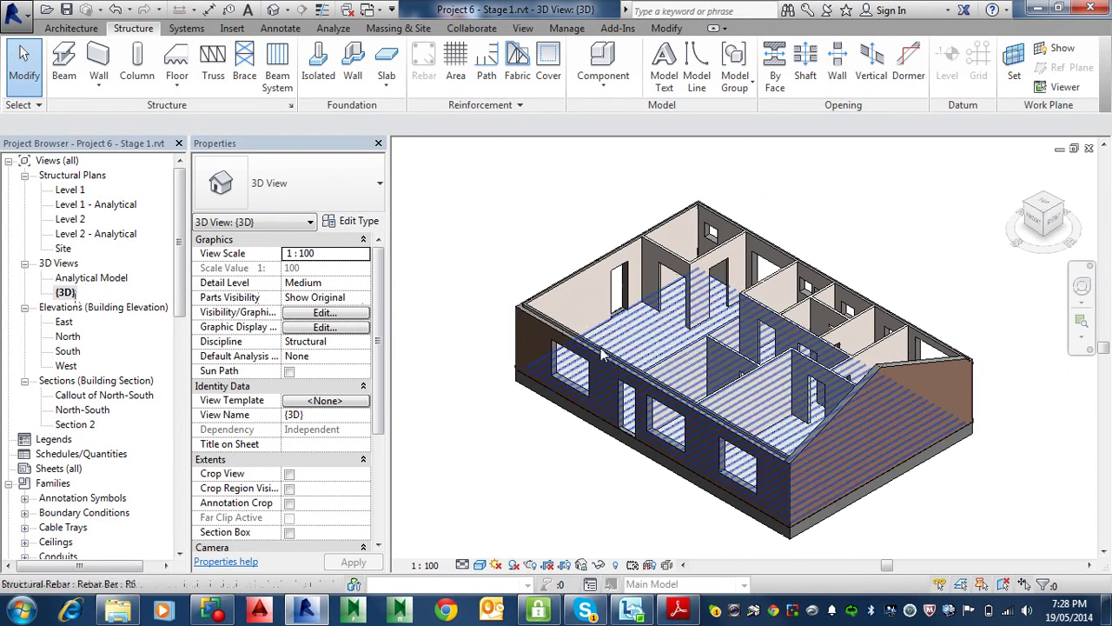
{"action": "left_click", "coordinate": [480, 564]}
{"action": "left_click", "coordinate": [520, 468]}
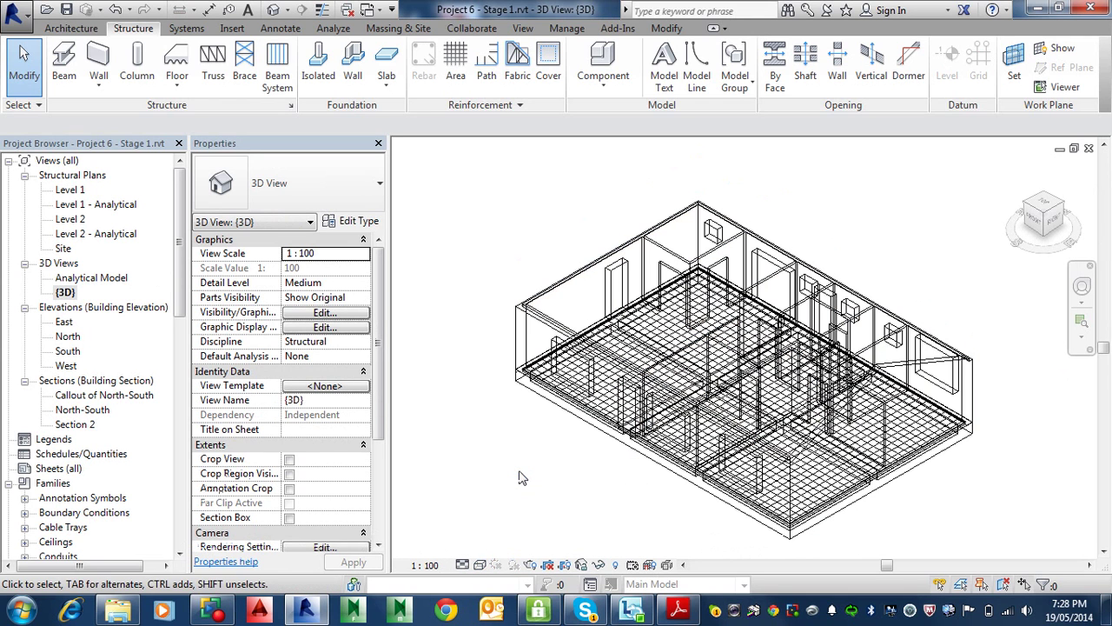
{"action": "middle_click_drag", "start_coordinate": [759, 477], "coordinate": [514, 421], "text": "shift"}
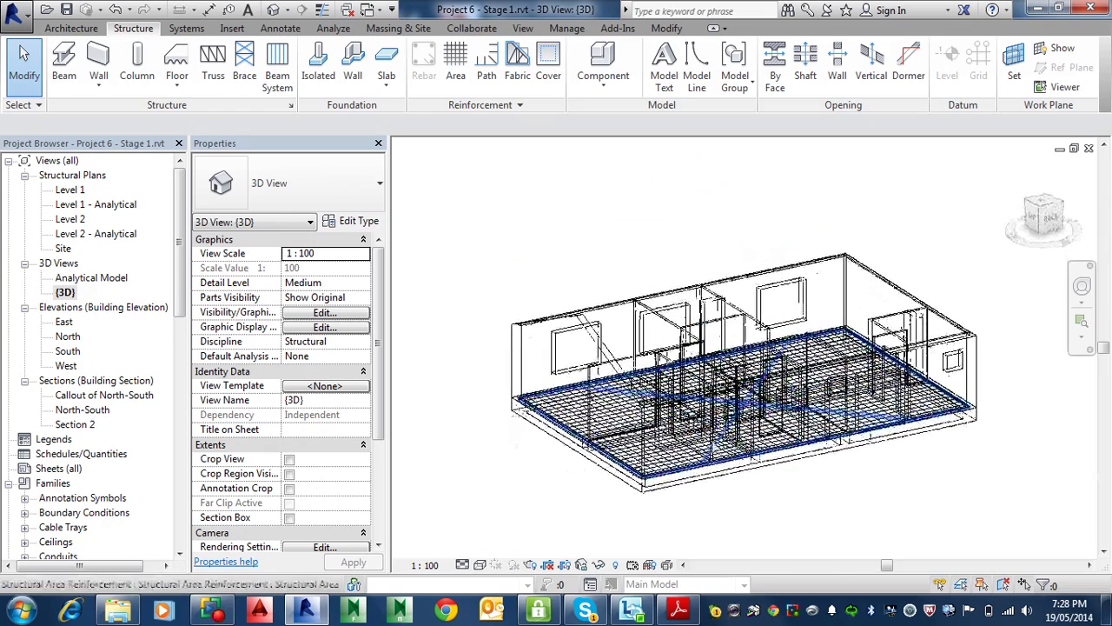
{"action": "scroll", "coordinate": [899, 450], "scroll_direction": "up", "scroll_amount": 3}
{"action": "scroll", "coordinate": [900, 449], "scroll_direction": "up", "scroll_amount": 6}
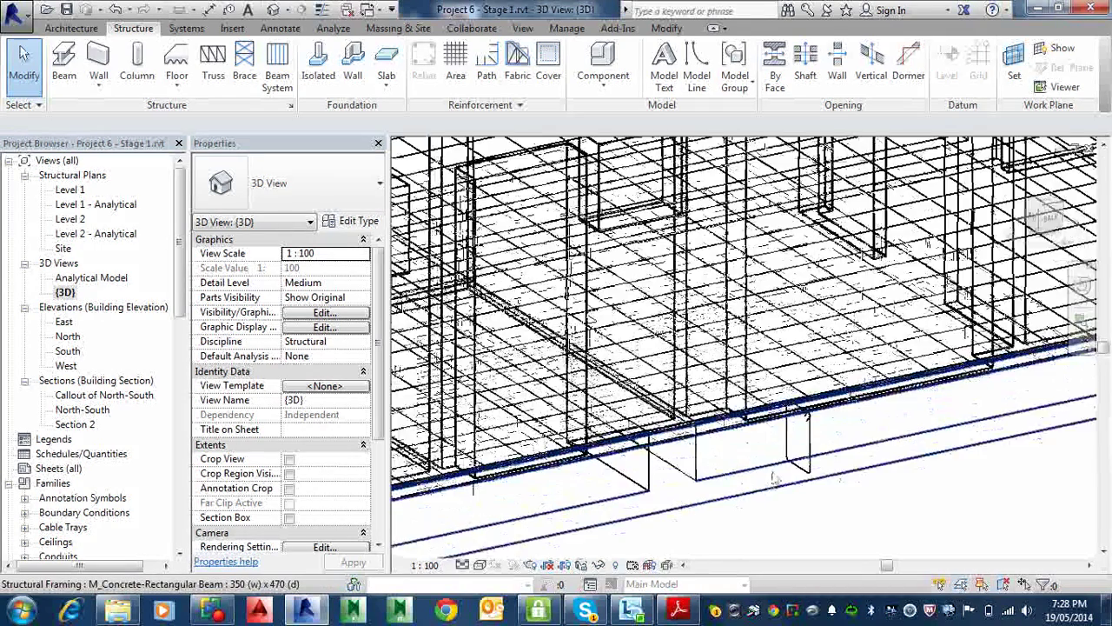
{"action": "middle_click_drag", "start_coordinate": [899, 449], "coordinate": [873, 394], "text": "shift"}
{"action": "scroll", "coordinate": [874, 394], "scroll_direction": "down", "scroll_amount": 4}
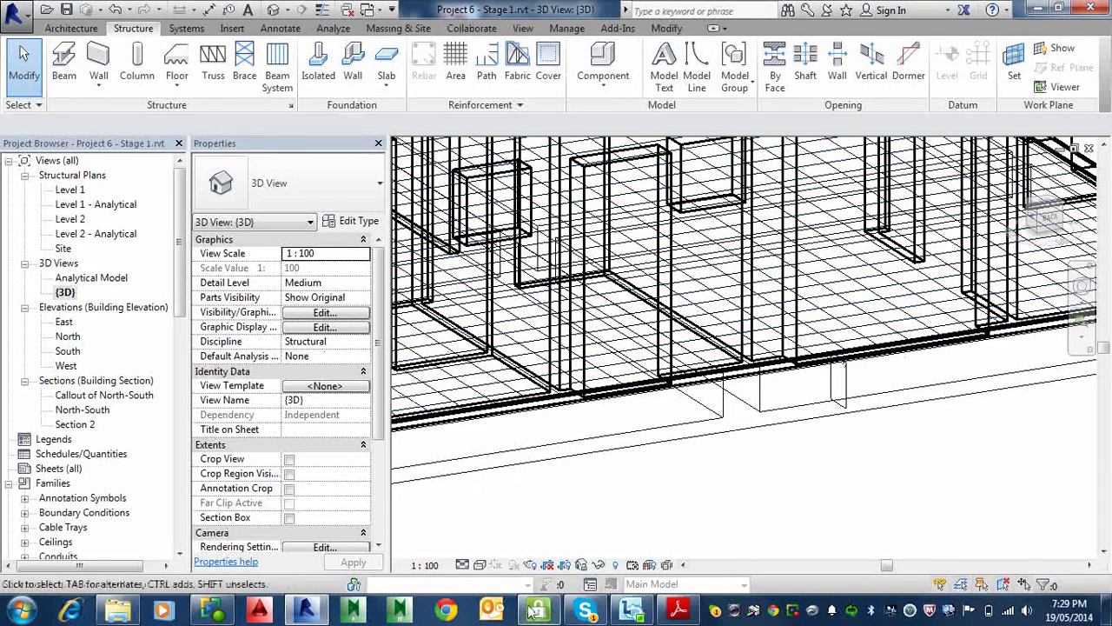
Return to the structural notes PDF at step 14 on 600 mm ligature spacing
{"action": "mouse_move", "coordinate": [693, 615]}
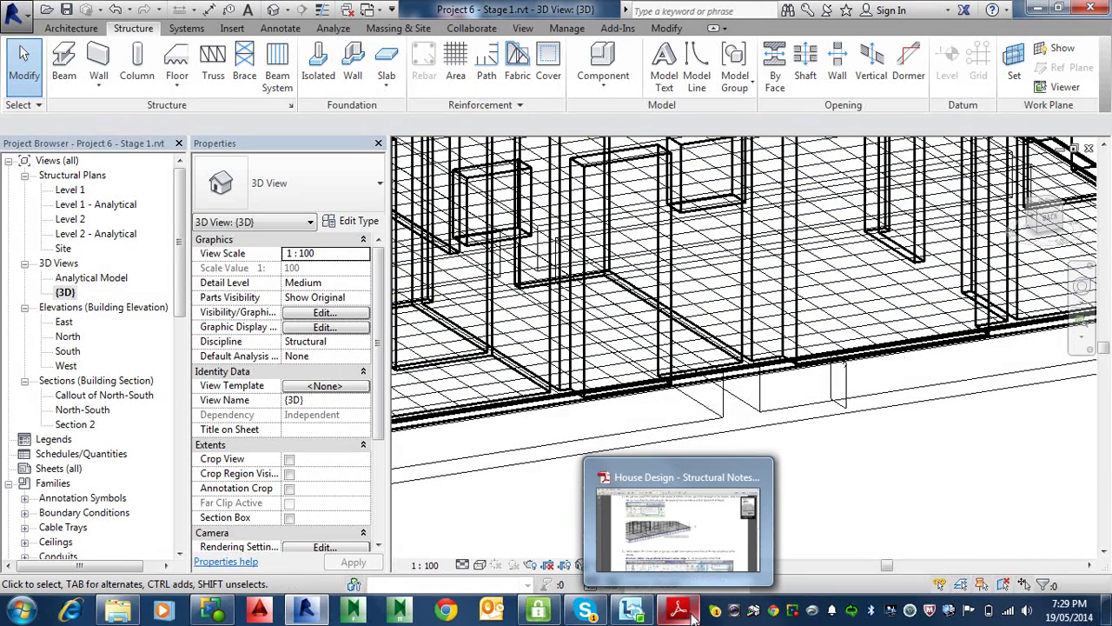
{"action": "left_click", "coordinate": [676, 613]}
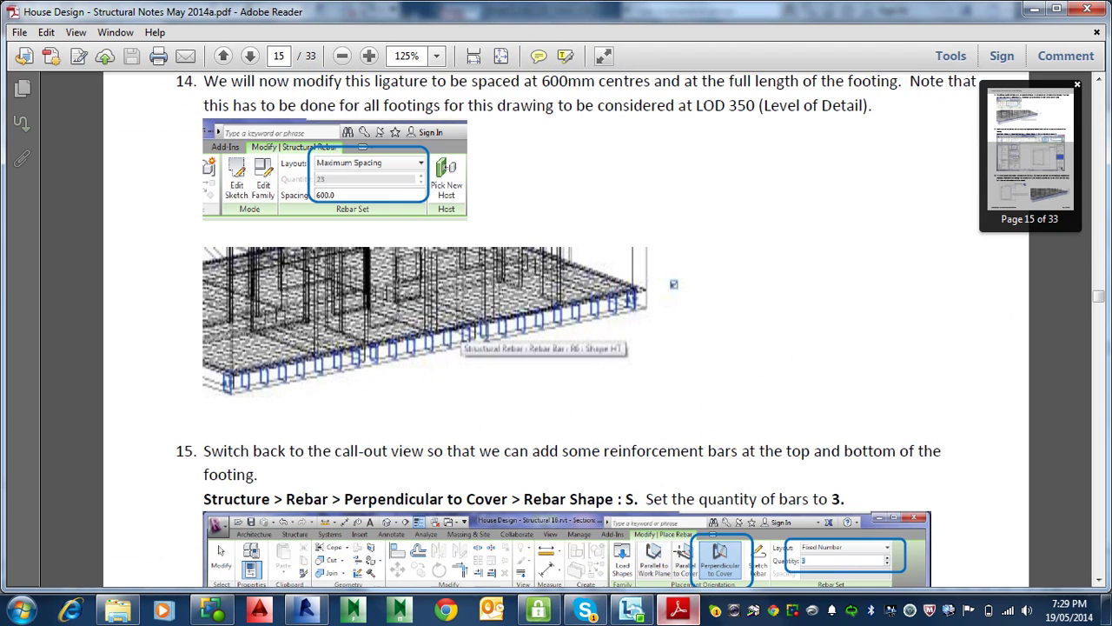
{"action": "scroll", "coordinate": [558, 258], "scroll_direction": "down", "scroll_amount": 3}
{"action": "scroll", "coordinate": [558, 257], "scroll_direction": "up", "scroll_amount": 3}
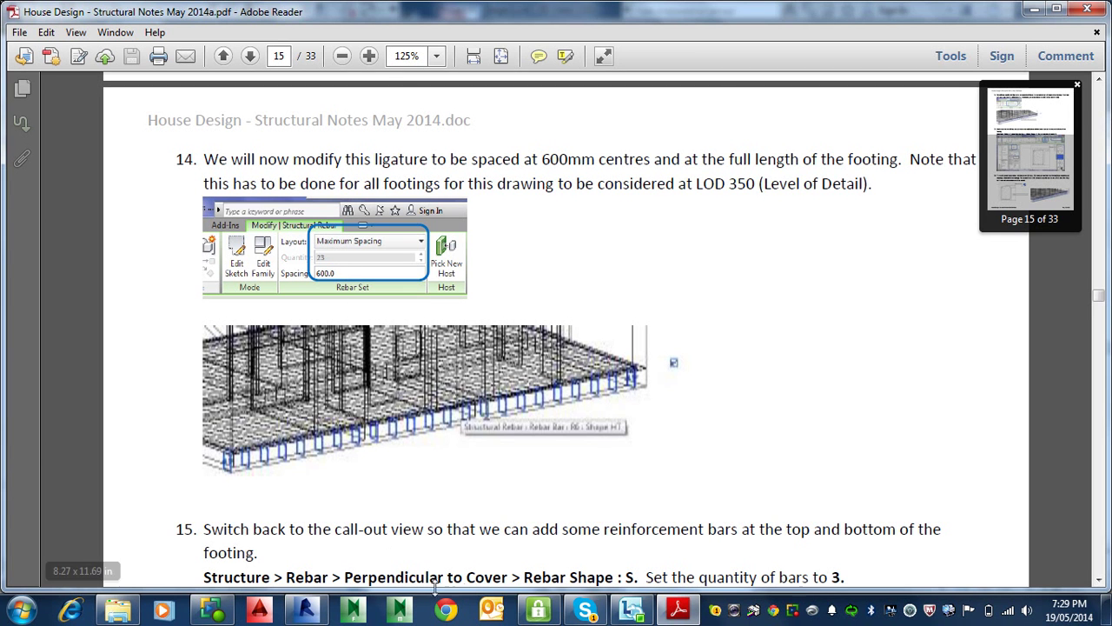
Lay the footing ligature out as a Maximum Spacing set at 600 mm along the footing
{"action": "left_click", "coordinate": [306, 610]}
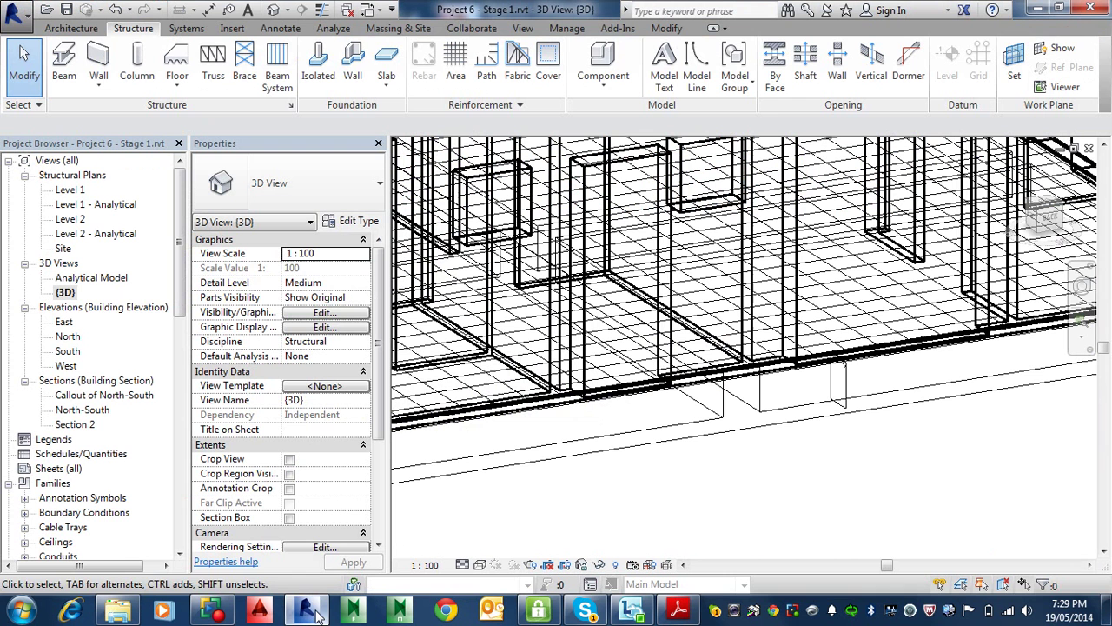
{"action": "left_click", "coordinate": [842, 407]}
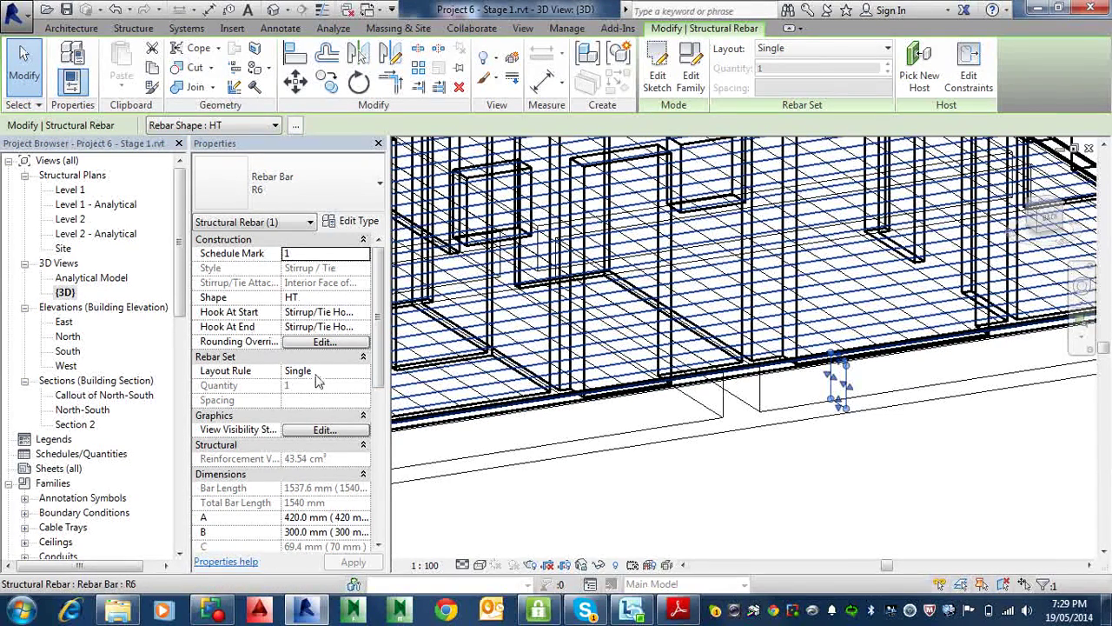
{"action": "left_click", "coordinate": [865, 49]}
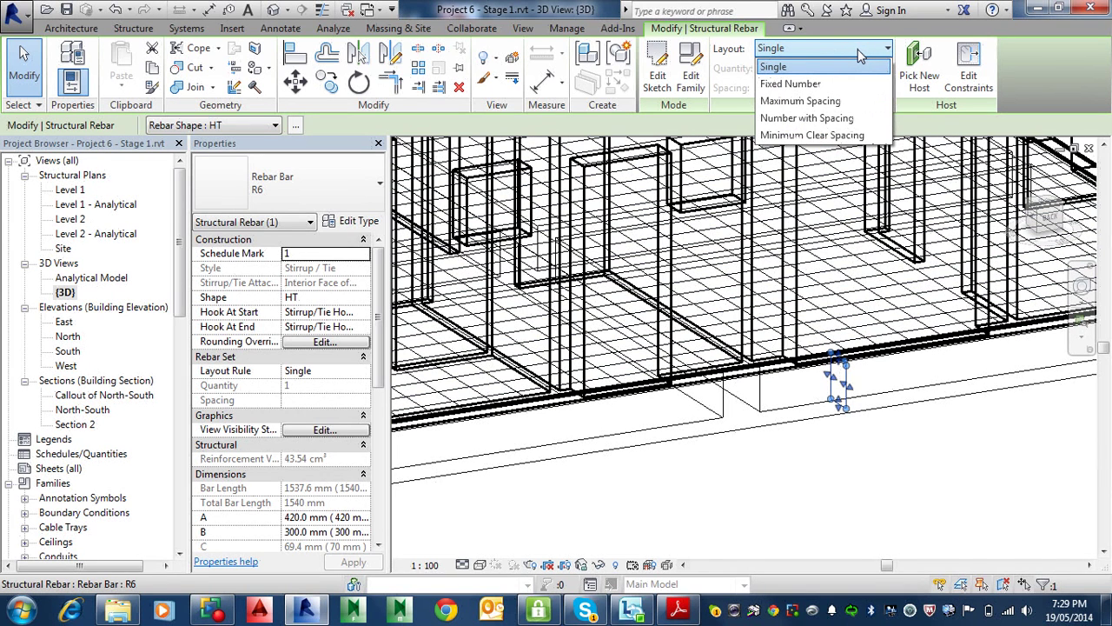
{"action": "left_click", "coordinate": [833, 101]}
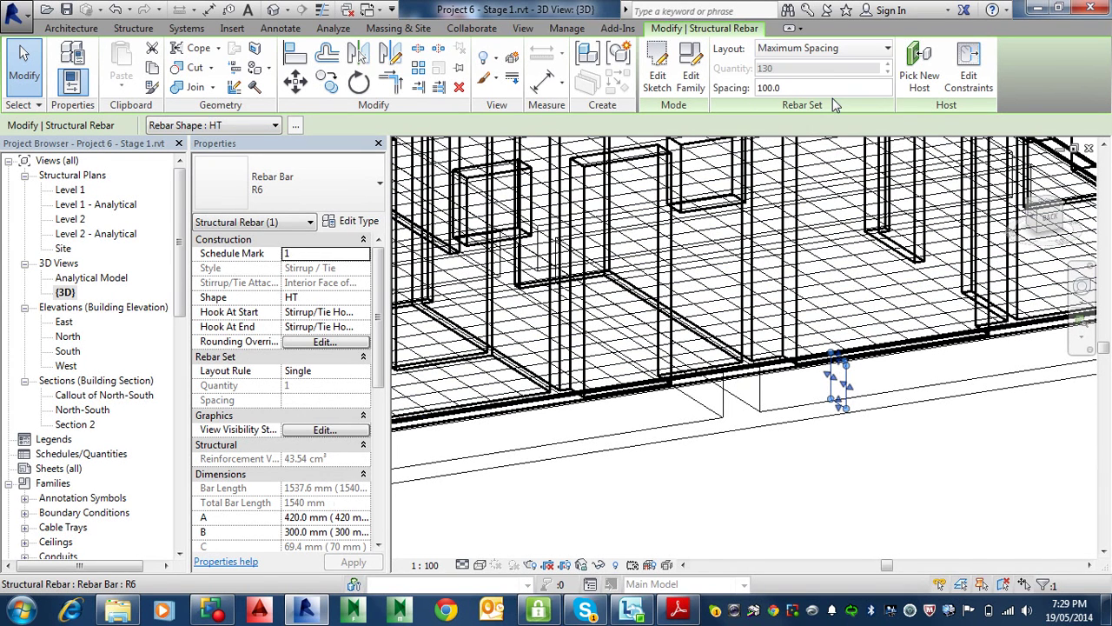
{"action": "left_click_drag", "start_coordinate": [817, 88], "coordinate": [737, 98]}
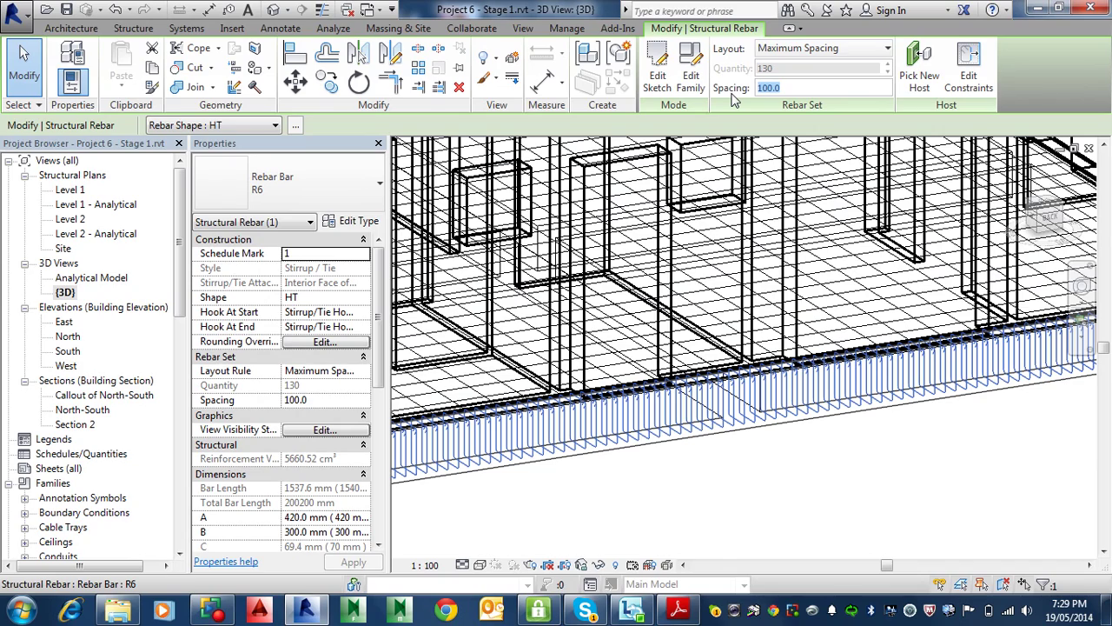
{"action": "type", "text": "600"}
{"action": "key", "text": "Return"}
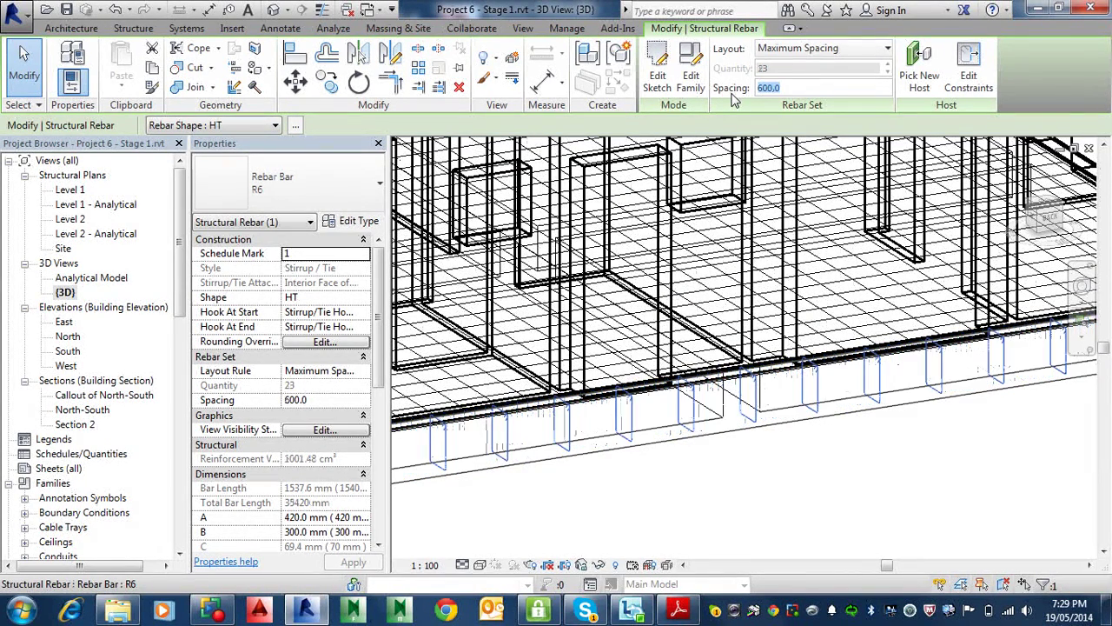
{"action": "scroll", "coordinate": [641, 422], "scroll_direction": "down", "scroll_amount": 6}
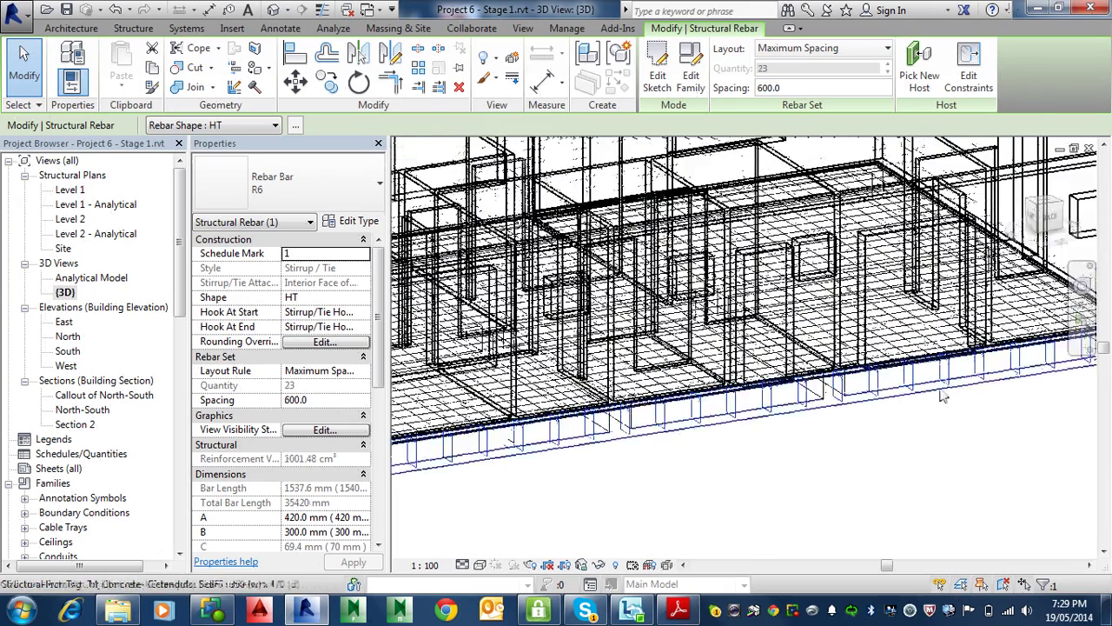
{"action": "scroll", "coordinate": [644, 423], "scroll_direction": "up", "scroll_amount": 2}
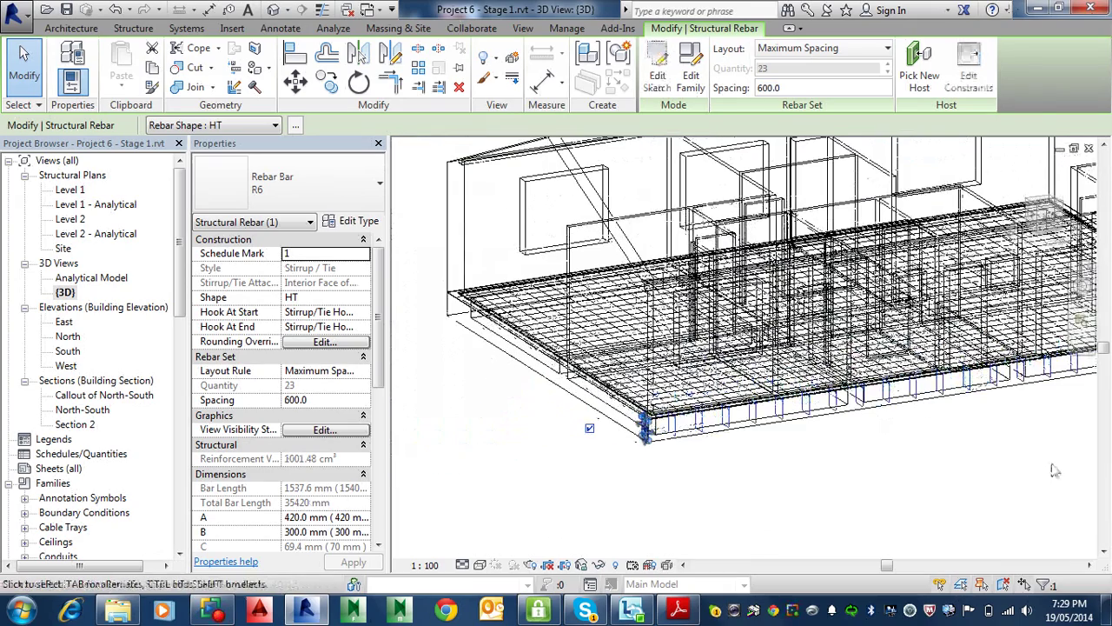
{"action": "key", "text": "Escape"}
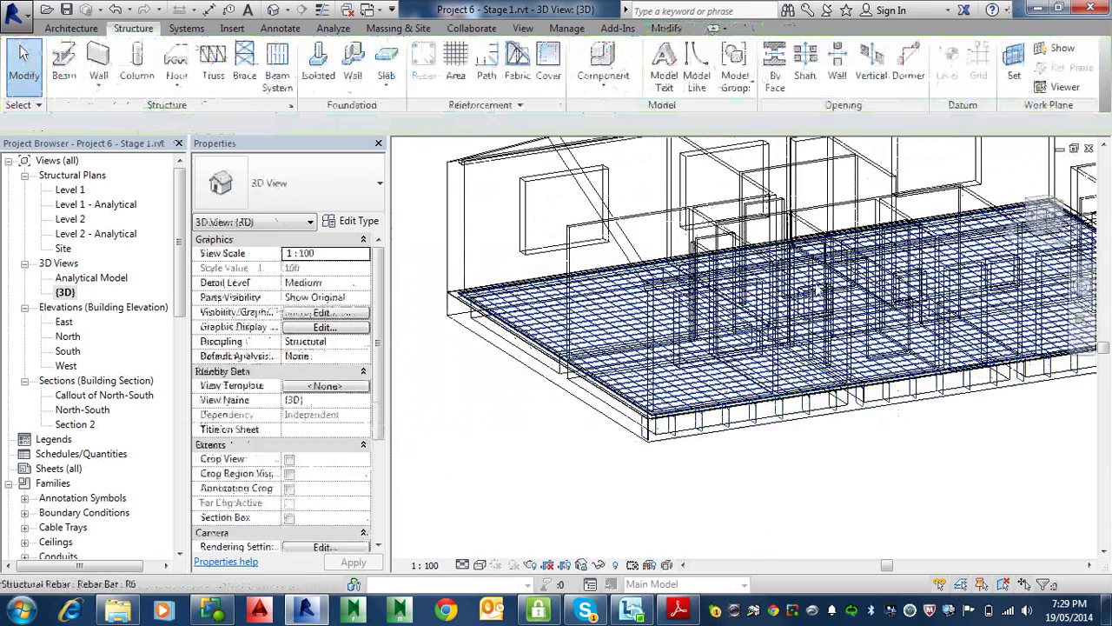
{"action": "middle_click_drag", "start_coordinate": [695, 374], "coordinate": [743, 372], "text": "shift"}
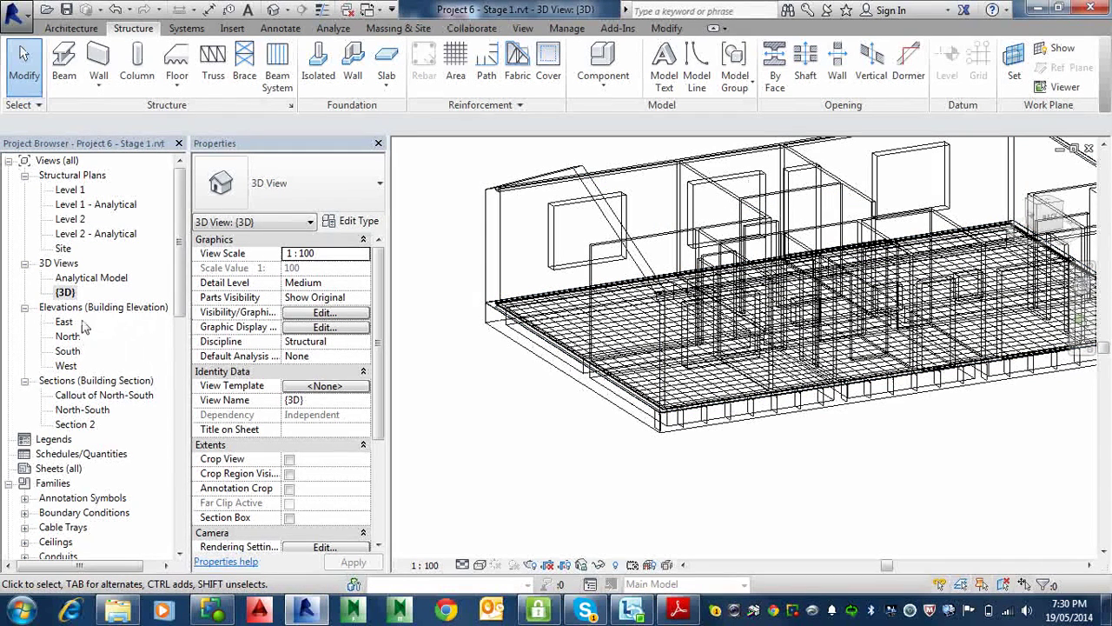
Reopen the Callout of North-South section from the Project Browser's Sections
{"action": "double_click", "coordinate": [74, 397]}
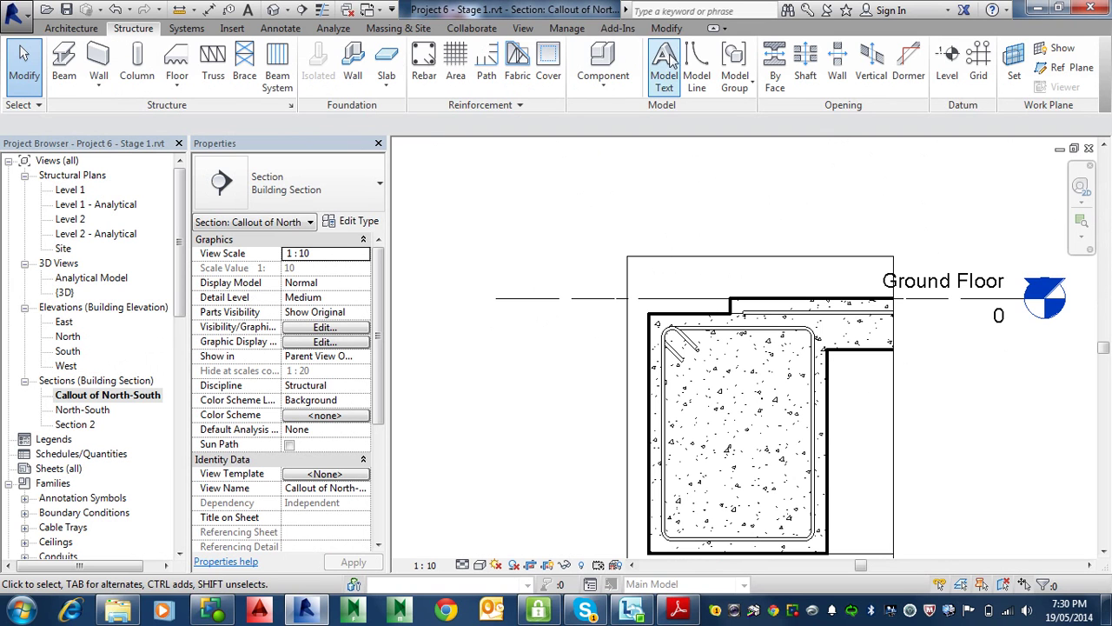
Start new rebar oriented Perpendicular to Cover with the straight Rebar Shape S
{"action": "left_click", "coordinate": [425, 69]}
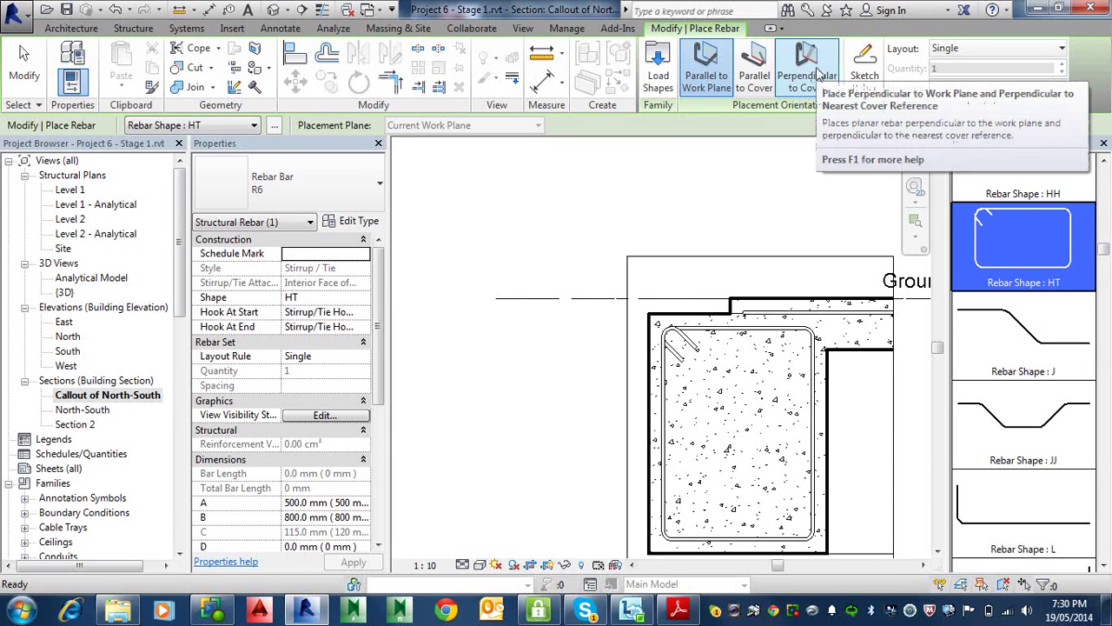
{"action": "left_click", "coordinate": [791, 87]}
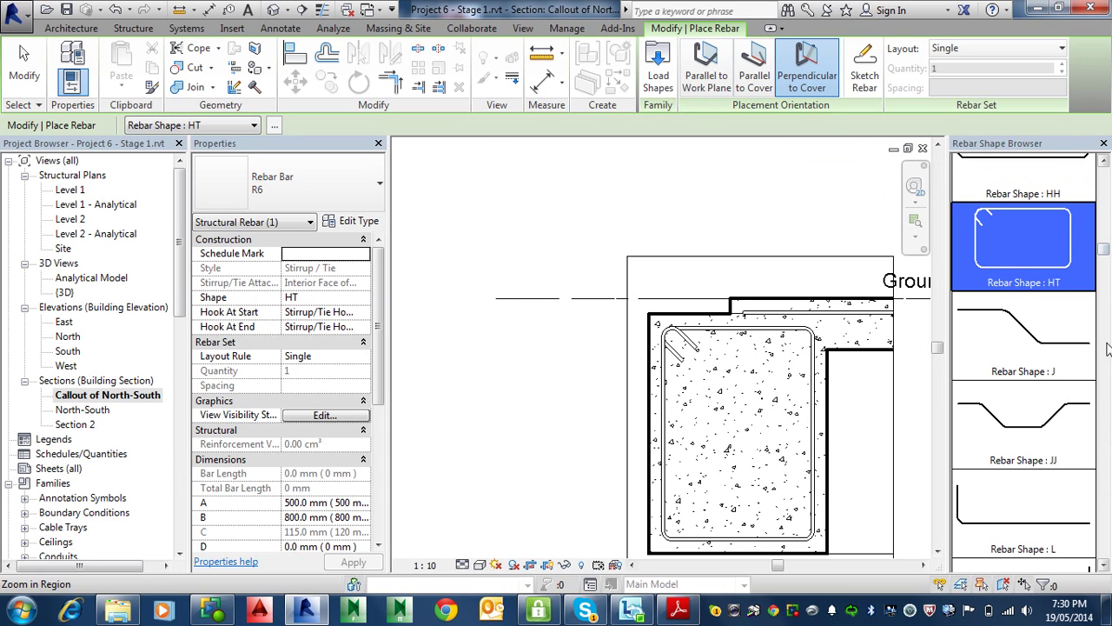
{"action": "left_click", "coordinate": [1106, 376]}
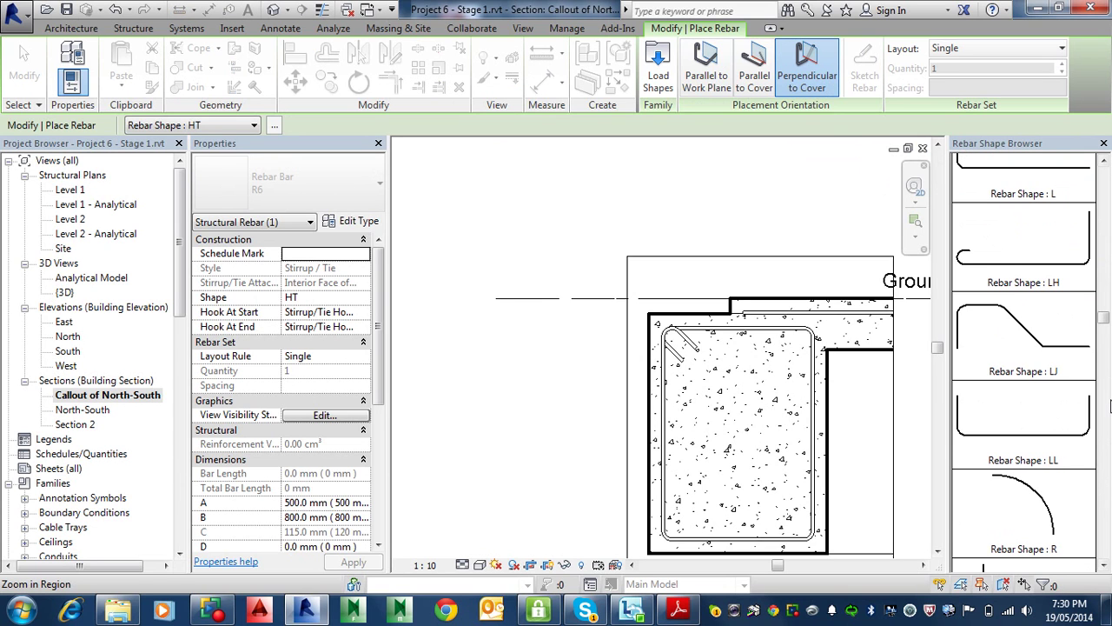
{"action": "scroll", "coordinate": [1043, 462], "scroll_direction": "down", "scroll_amount": 5}
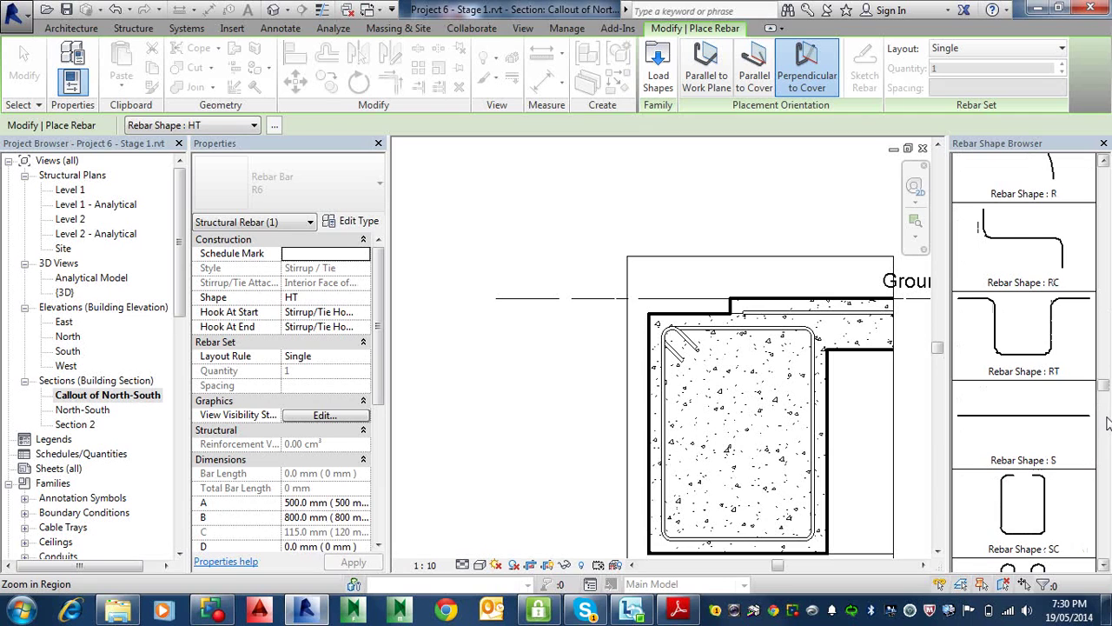
{"action": "left_click", "coordinate": [1037, 426]}
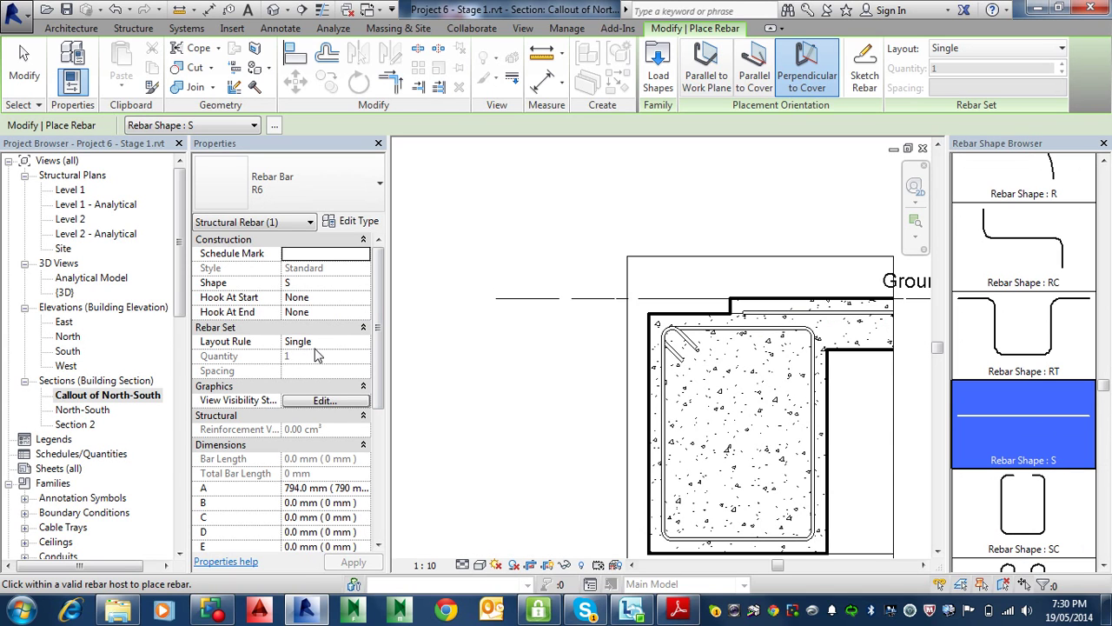
Set the rebar layout to Fixed Number, quantity 3, with bar size R12
{"action": "left_click", "coordinate": [348, 341]}
{"action": "left_click", "coordinate": [364, 343]}
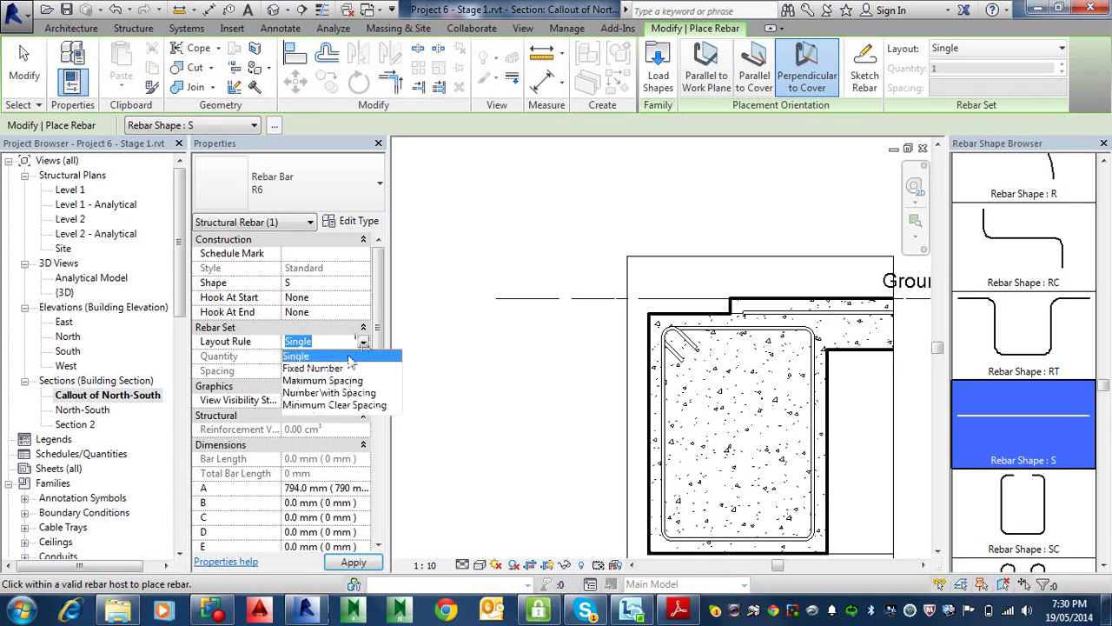
{"action": "left_click", "coordinate": [328, 366]}
{"action": "left_click", "coordinate": [327, 359]}
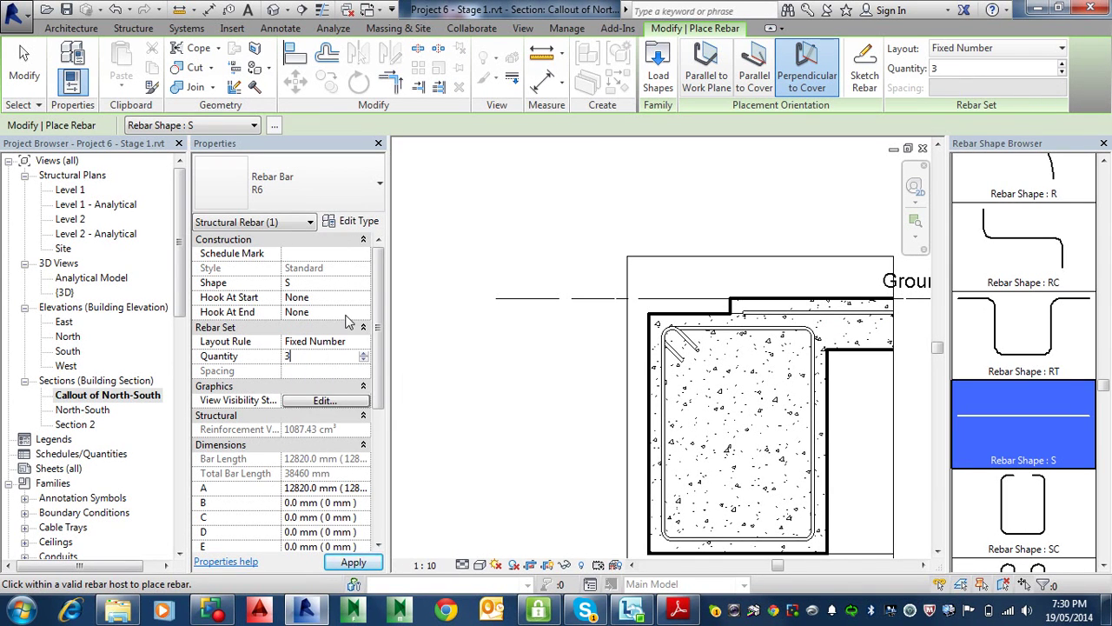
{"action": "left_click", "coordinate": [364, 200]}
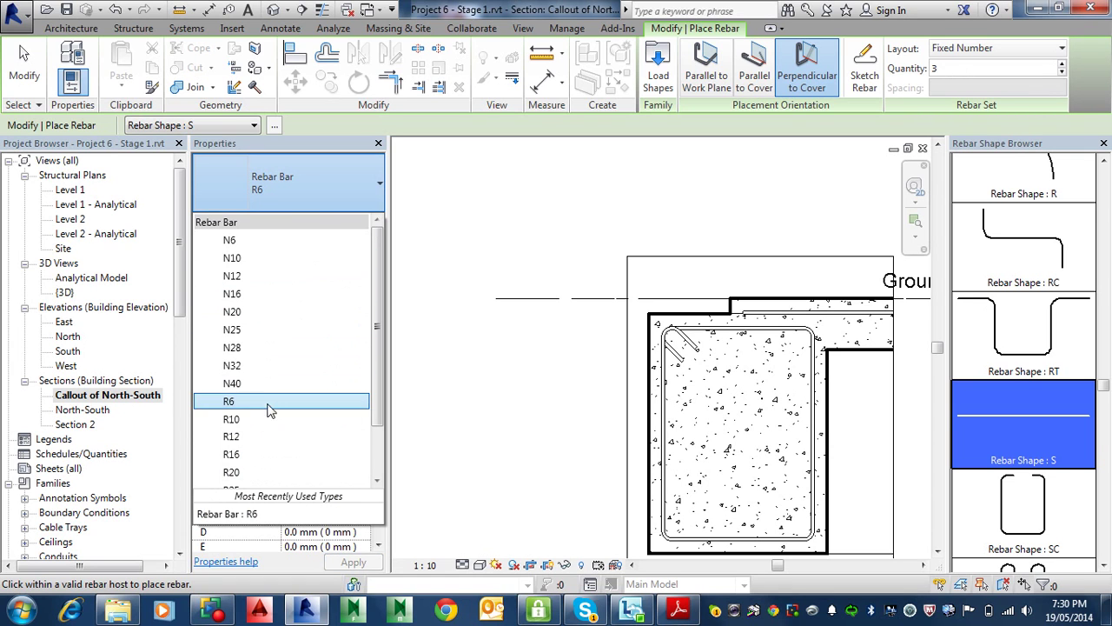
{"action": "left_click", "coordinate": [257, 439]}
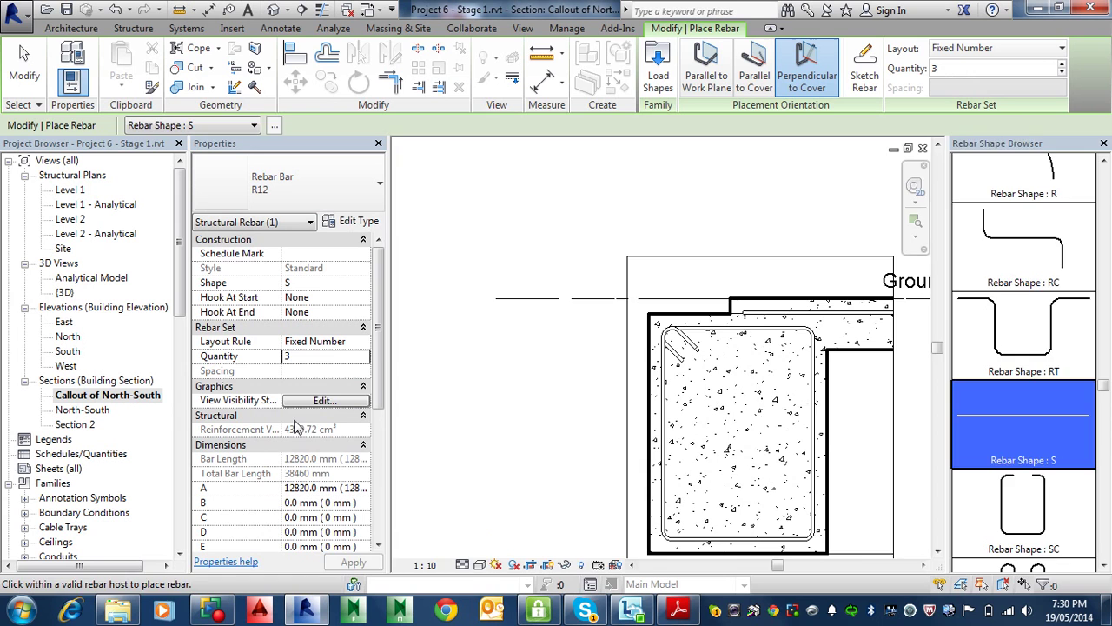
{"action": "middle_click_drag", "start_coordinate": [666, 455], "coordinate": [512, 370]}
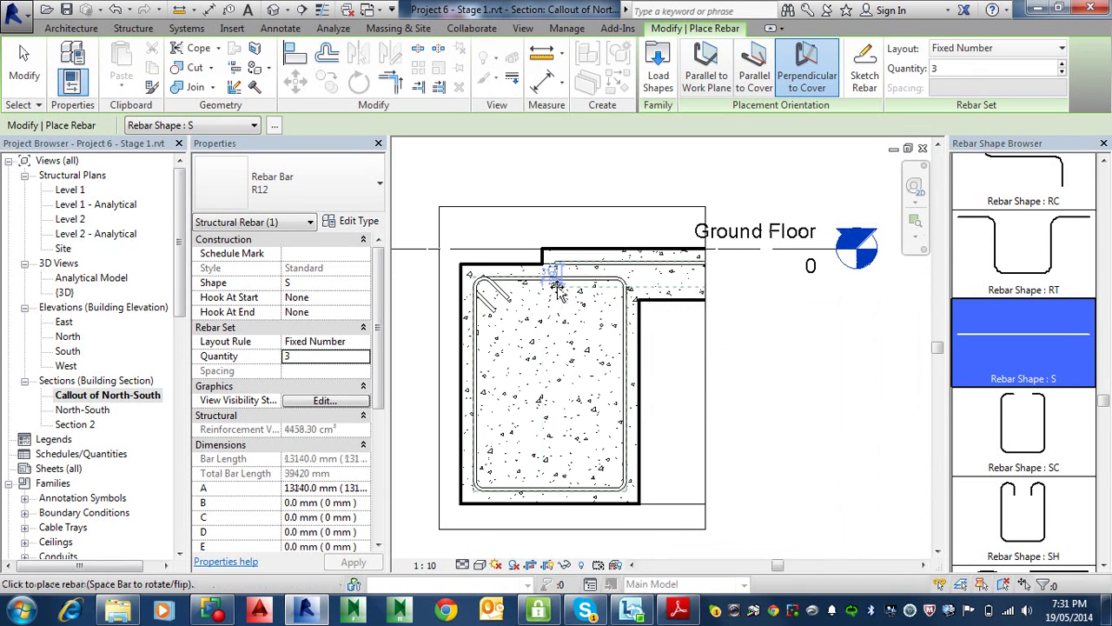
Place a set of three R12 bars along the footing section's top and another along its bottom, then finish
{"action": "scroll", "coordinate": [538, 296], "scroll_direction": "up", "scroll_amount": 3}
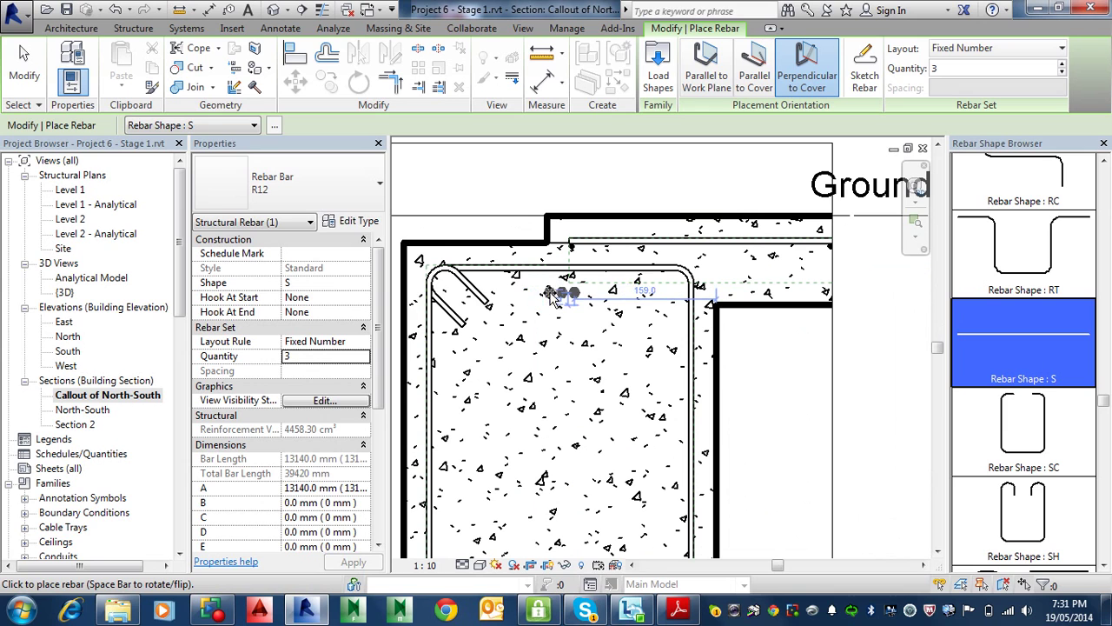
{"action": "left_click", "coordinate": [539, 287]}
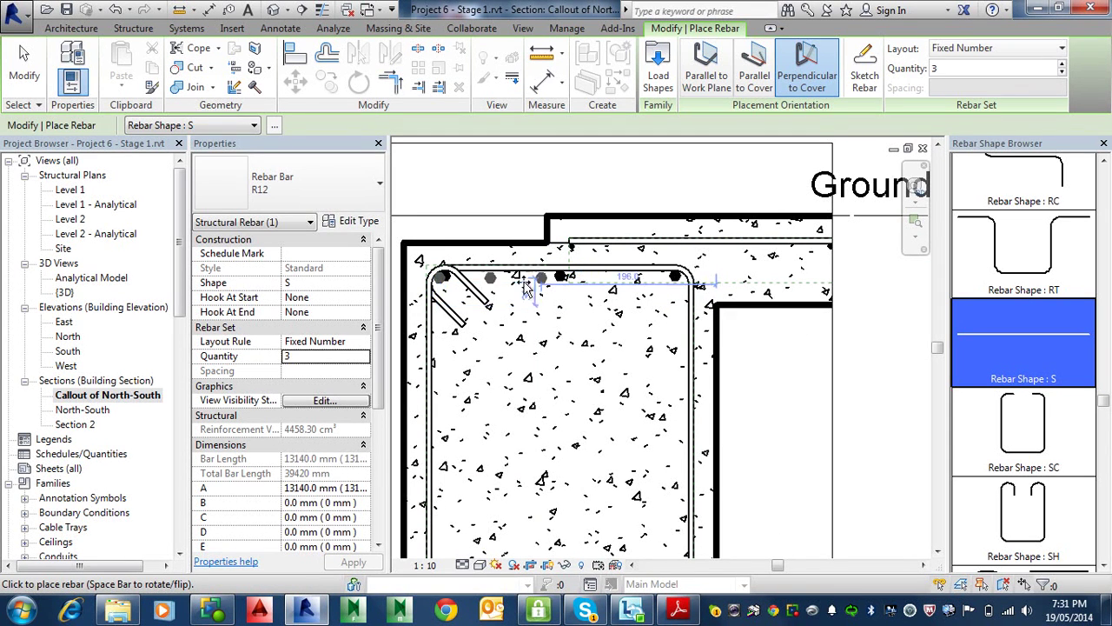
{"action": "scroll", "coordinate": [525, 282], "scroll_direction": "down", "scroll_amount": 2}
{"action": "middle_click_drag", "start_coordinate": [564, 323], "coordinate": [550, 199]}
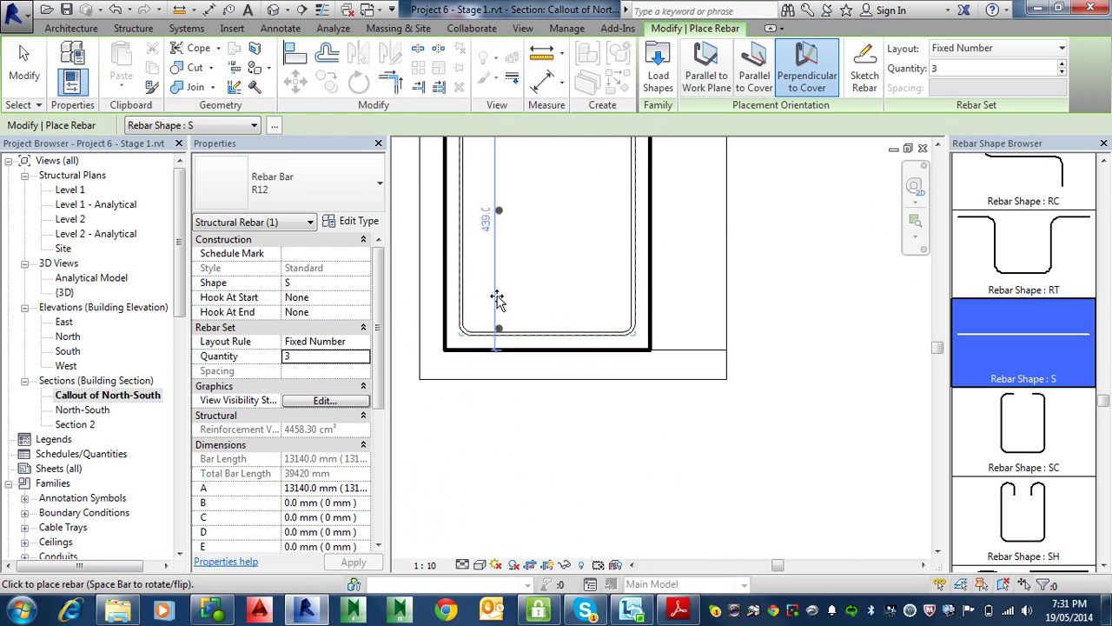
{"action": "left_click", "coordinate": [488, 317]}
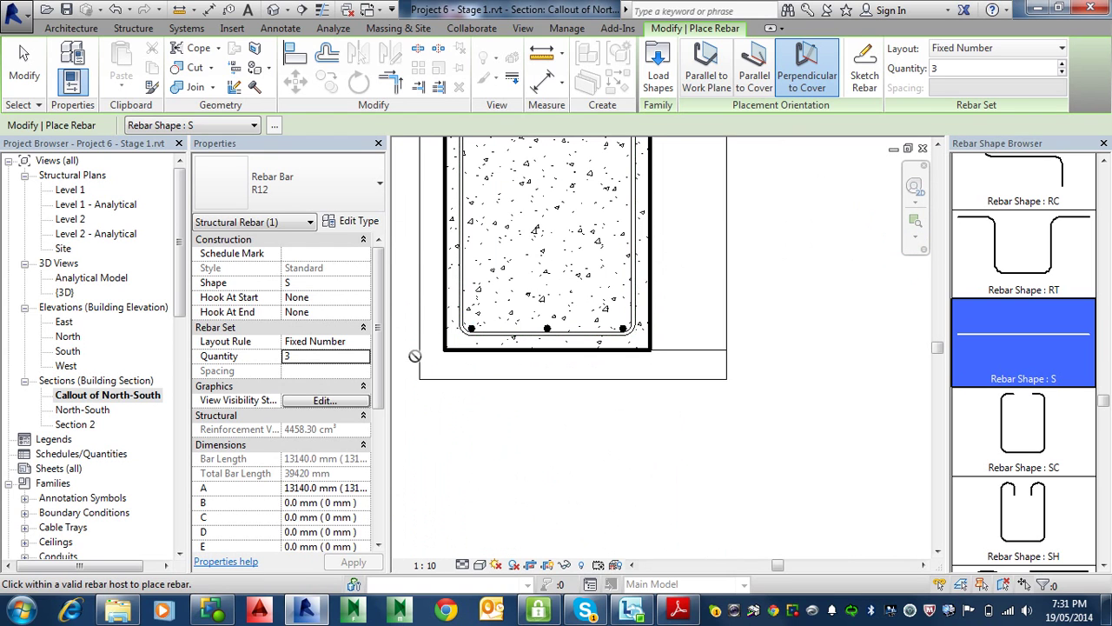
{"action": "scroll", "coordinate": [536, 280], "scroll_direction": "down", "scroll_amount": 2}
{"action": "middle_click_drag", "start_coordinate": [537, 281], "coordinate": [644, 361]}
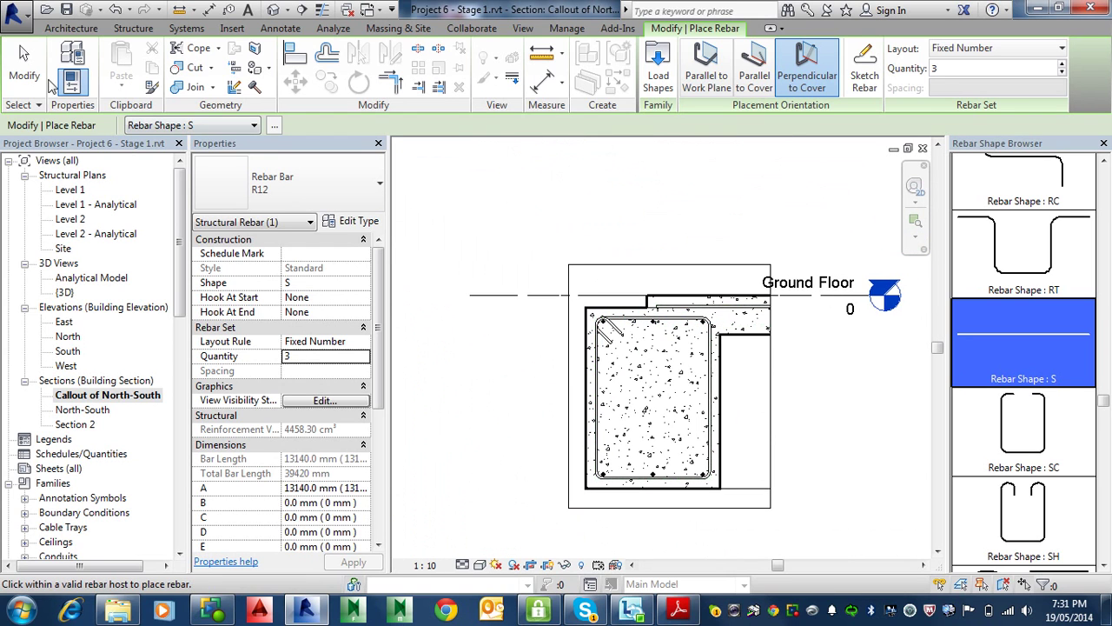
{"action": "left_click", "coordinate": [24, 67]}
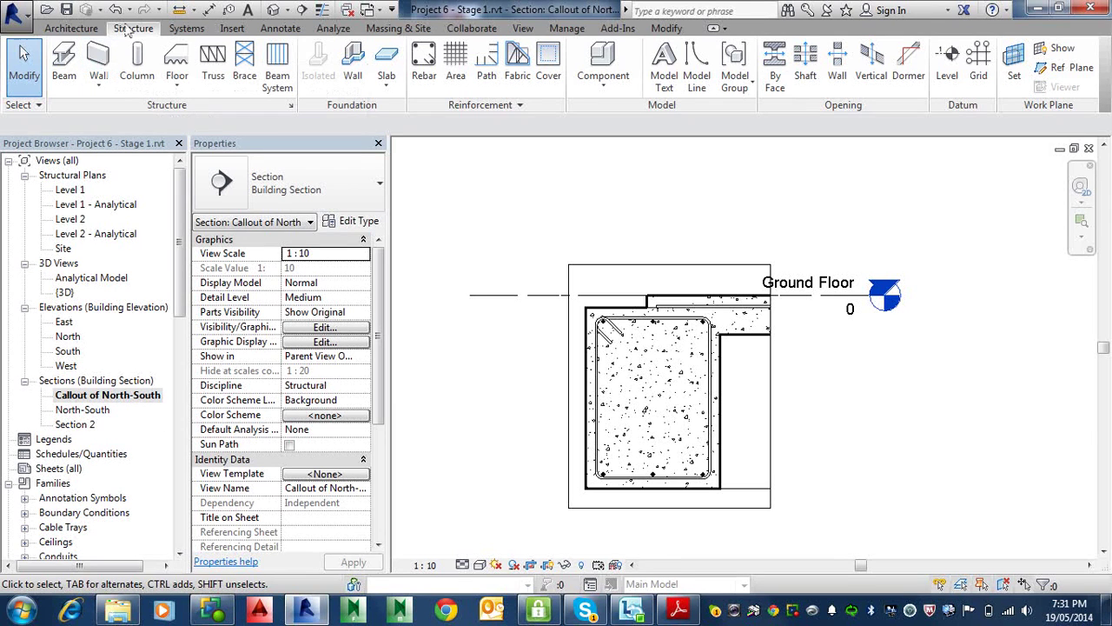
Switch to the default {3D} view and zoom in on the building
{"action": "left_click", "coordinate": [274, 9]}
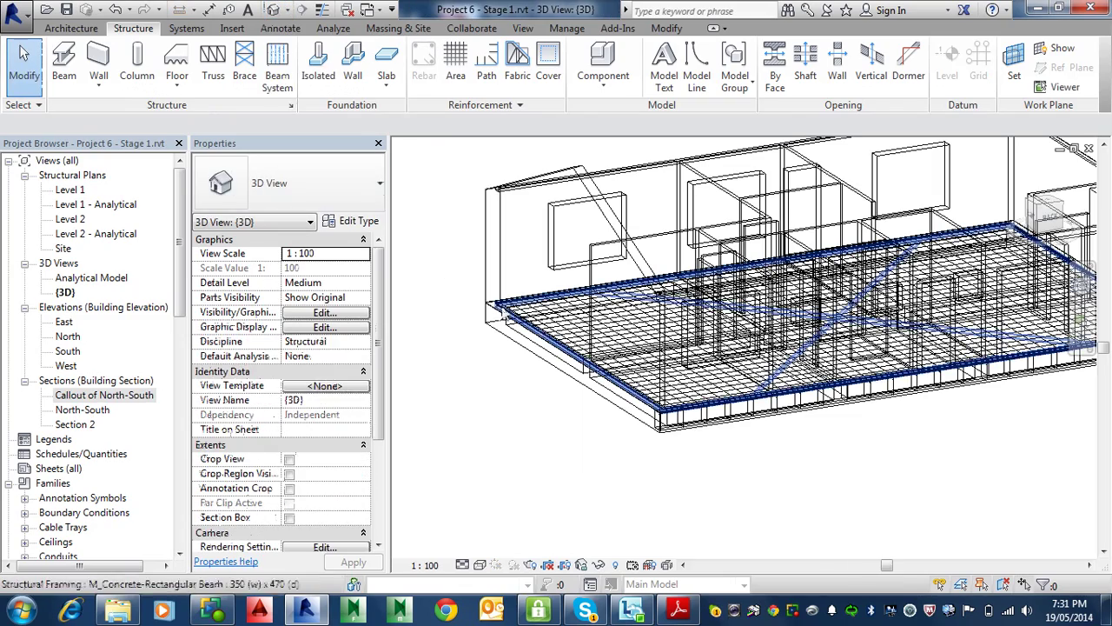
{"action": "middle_click_drag", "start_coordinate": [729, 410], "coordinate": [735, 372]}
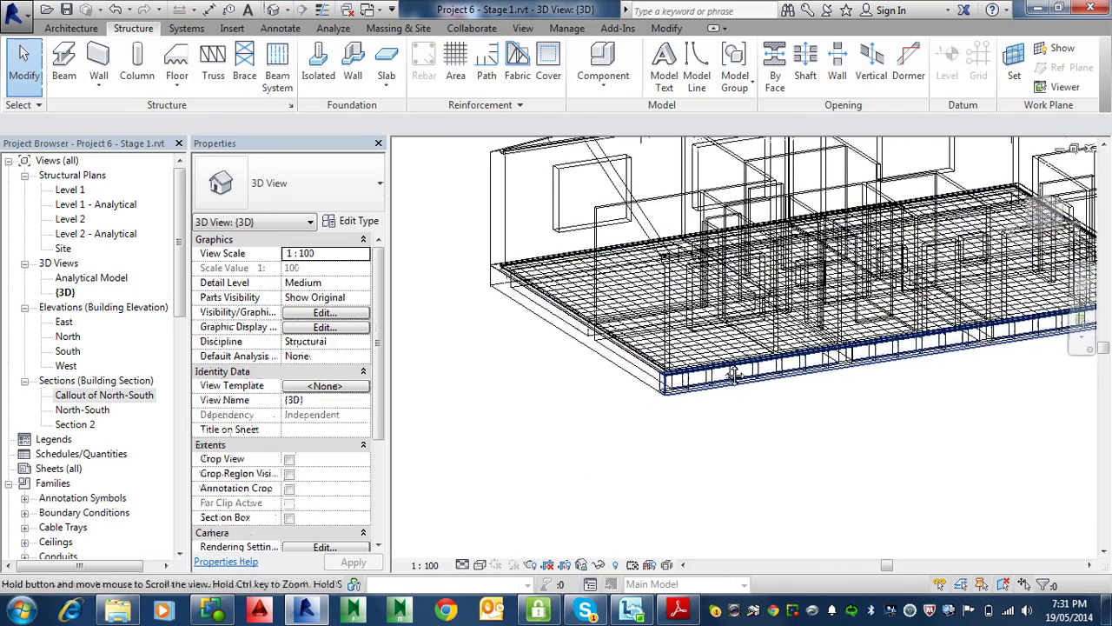
{"action": "scroll", "coordinate": [669, 409], "scroll_direction": "up", "scroll_amount": 8}
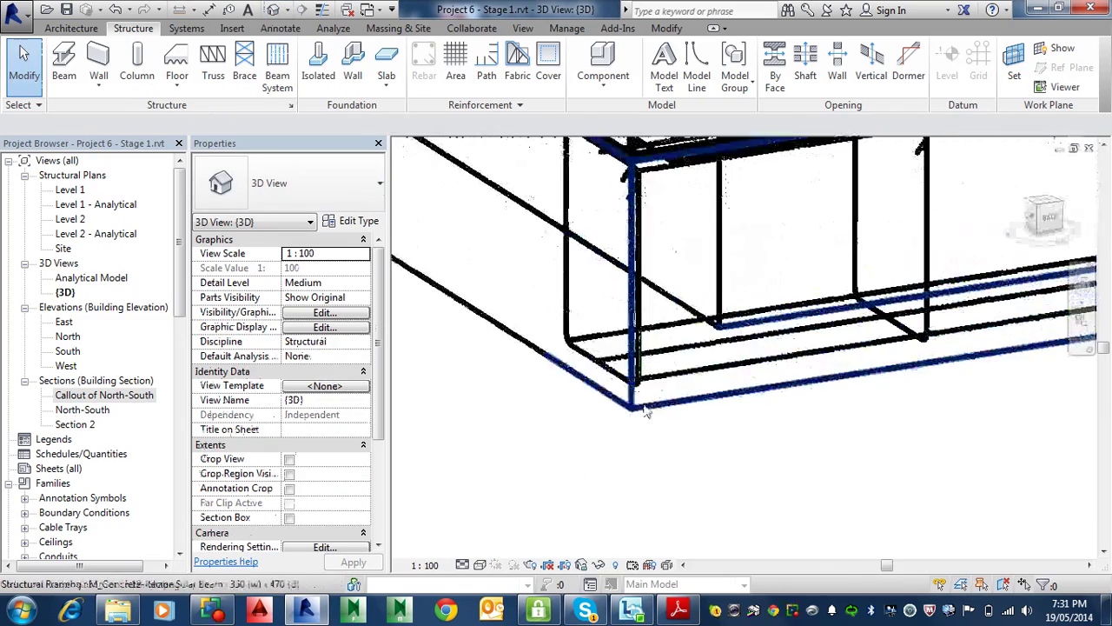
{"action": "scroll", "coordinate": [646, 412], "scroll_direction": "down", "scroll_amount": 3}
{"action": "middle_click_drag", "start_coordinate": [686, 486], "coordinate": [646, 427]}
{"action": "scroll", "coordinate": [687, 380], "scroll_direction": "down", "scroll_amount": 5}
Orbit around the slab edge to inspect the edge beam reinforcement, then recentre the whole building
{"action": "middle_click_drag", "start_coordinate": [770, 380], "coordinate": [721, 382]}
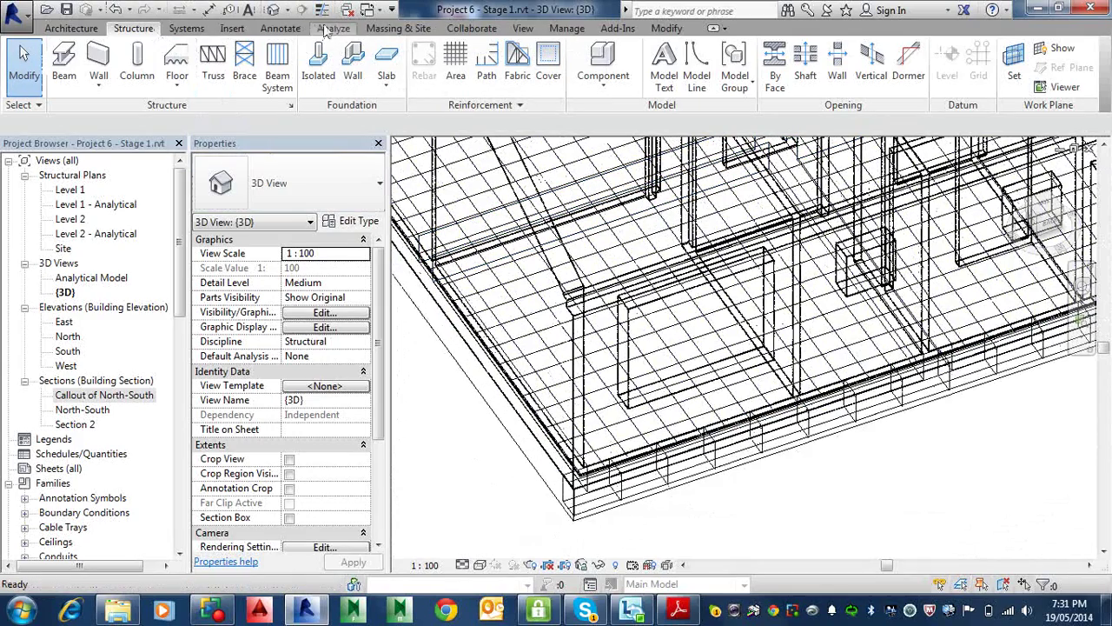
{"action": "scroll", "coordinate": [602, 490], "scroll_direction": "up", "scroll_amount": 2}
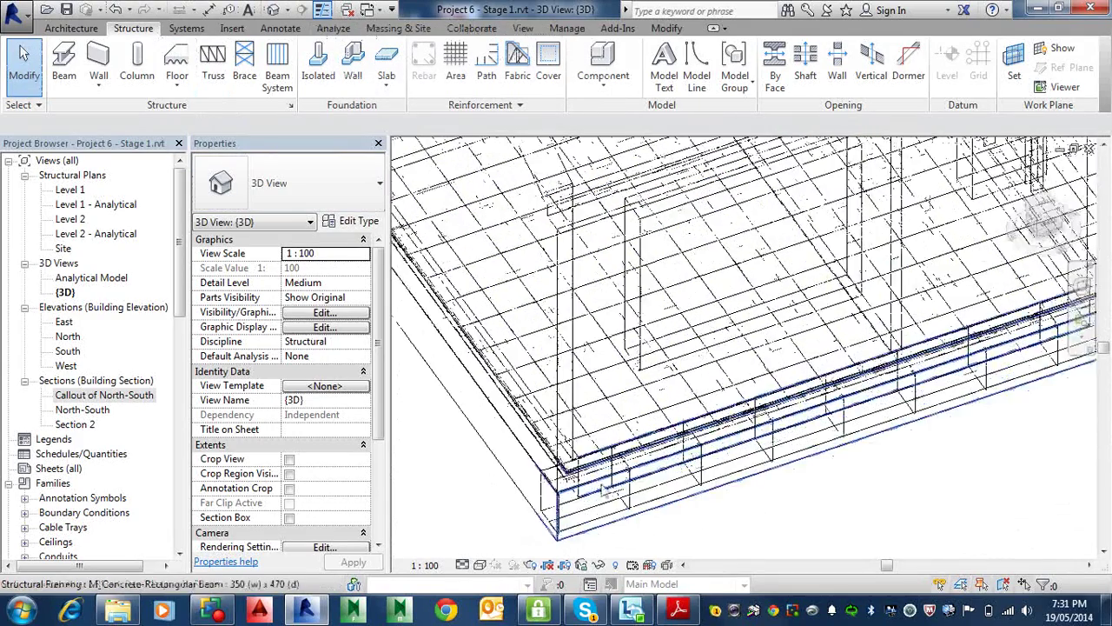
{"action": "scroll", "coordinate": [609, 491], "scroll_direction": "up", "scroll_amount": 3}
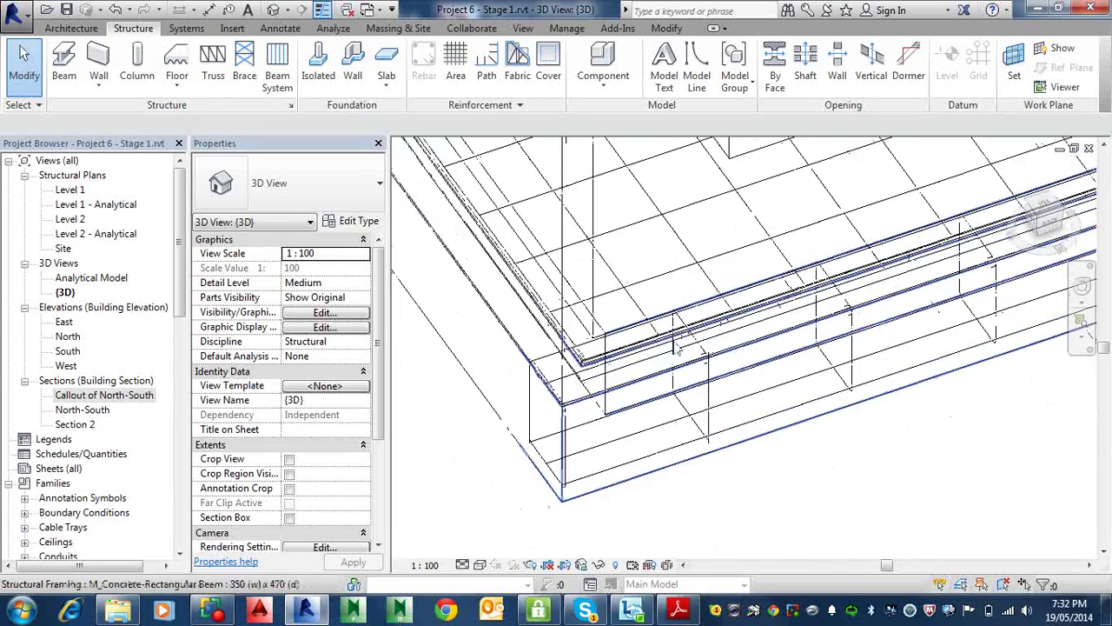
{"action": "middle_click_drag", "start_coordinate": [680, 351], "coordinate": [721, 292], "text": "shift"}
{"action": "scroll", "coordinate": [713, 300], "scroll_direction": "down", "scroll_amount": 5}
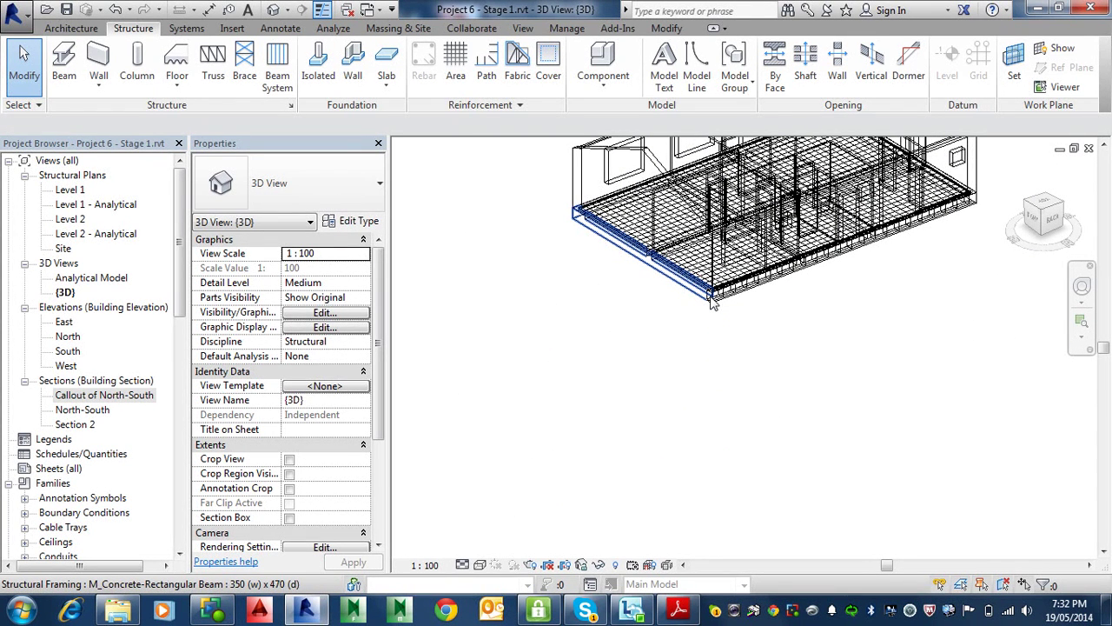
{"action": "middle_click_drag", "start_coordinate": [711, 300], "coordinate": [643, 505]}
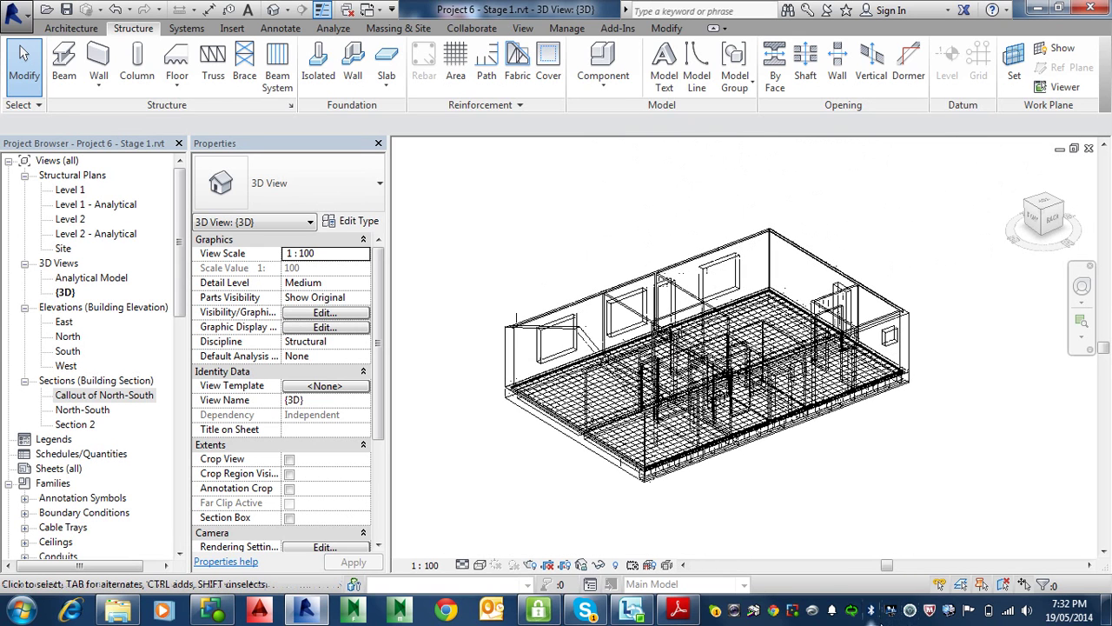